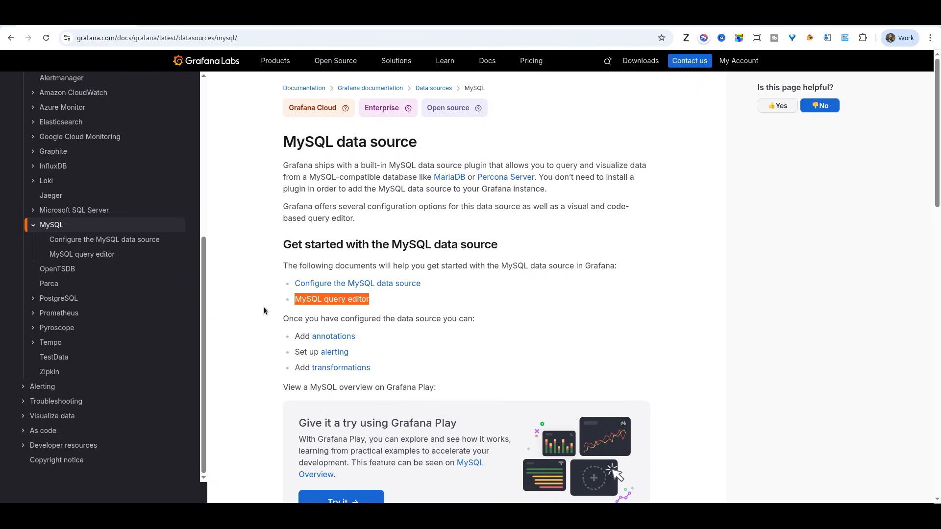
Step: Open the Configure the MySQL data source documentation page and scroll to its example SQL
left_click(264, 309)
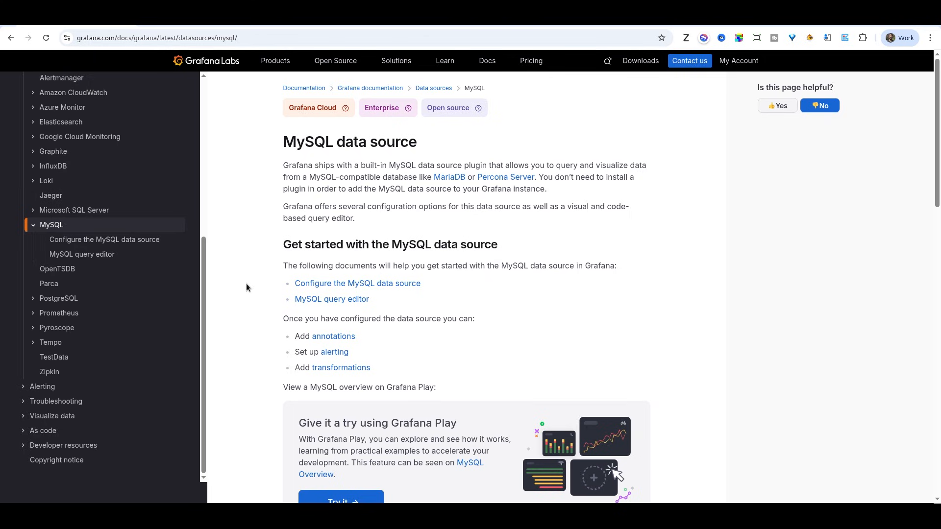
left_click(355, 285)
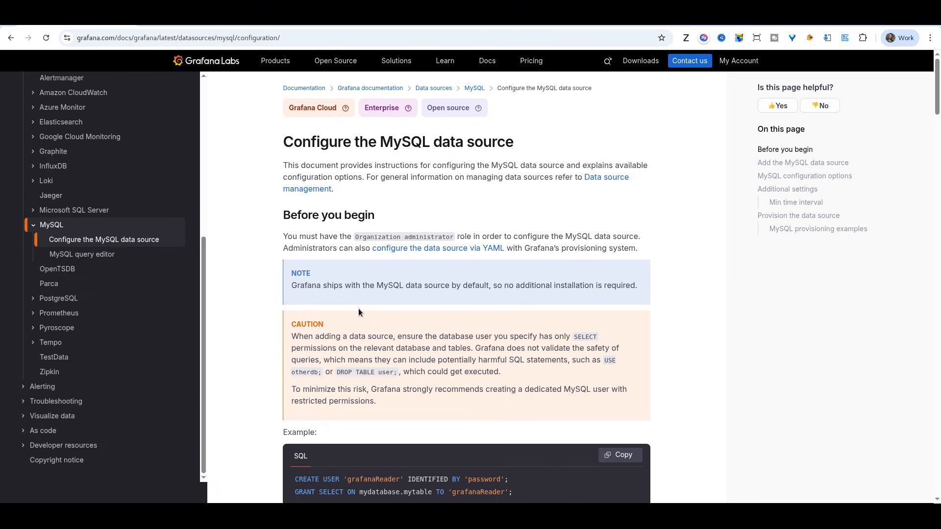
scroll(358, 312, "down", 3)
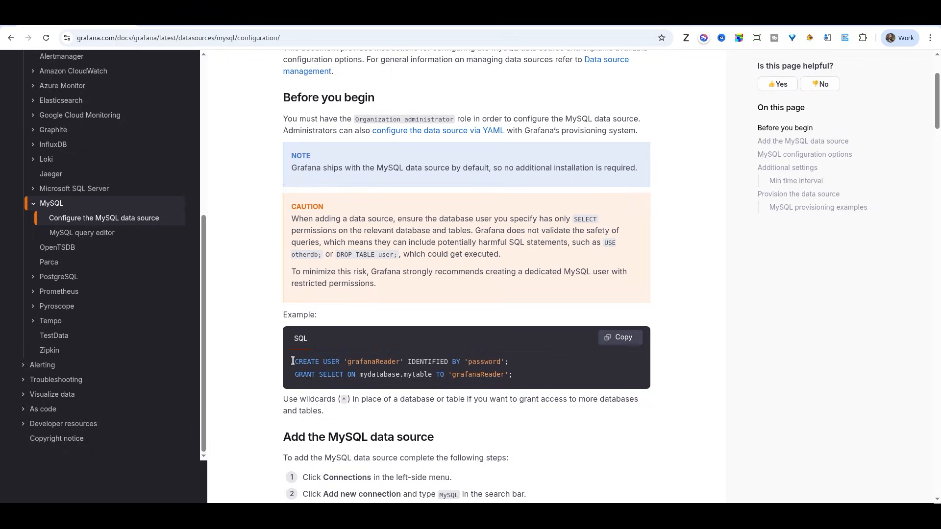
Step: Run the example CREATE USER statement in the MySQL monitor to create the user 'grafanaReader' with its password
left_click_drag(293, 361, 511, 370)
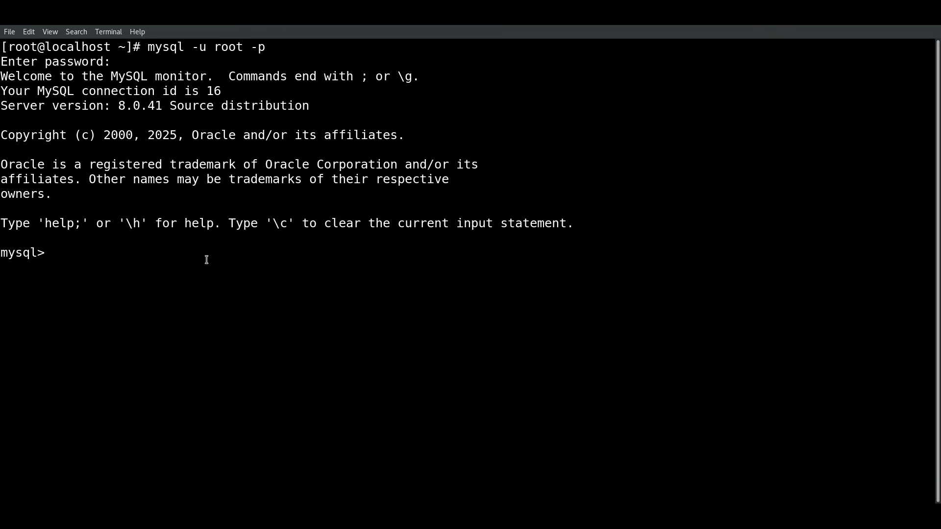
key("ctrl+shift+v")
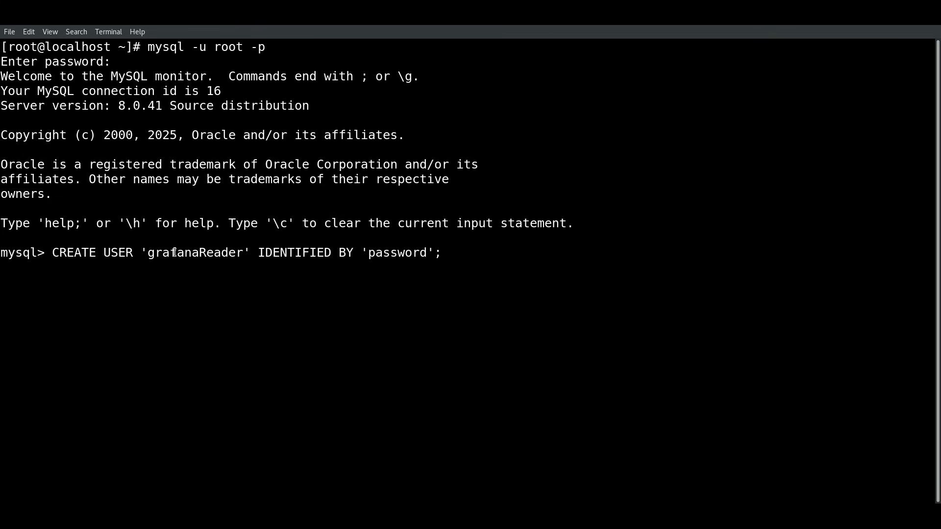
double_click(390, 255)
left_click(469, 255)
key("Return")
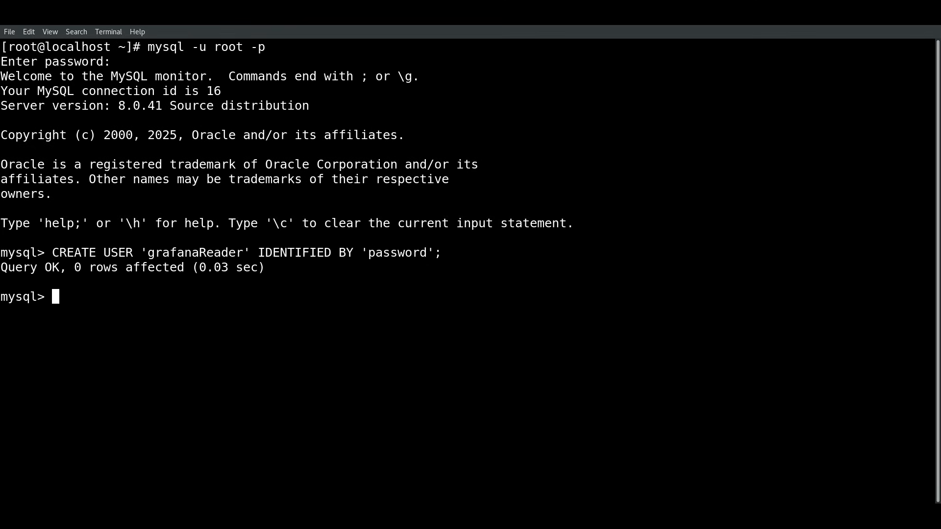
Step: Copy the example GRANT SELECT statement from the documentation page
key("alt+Tab")
left_click(403, 383)
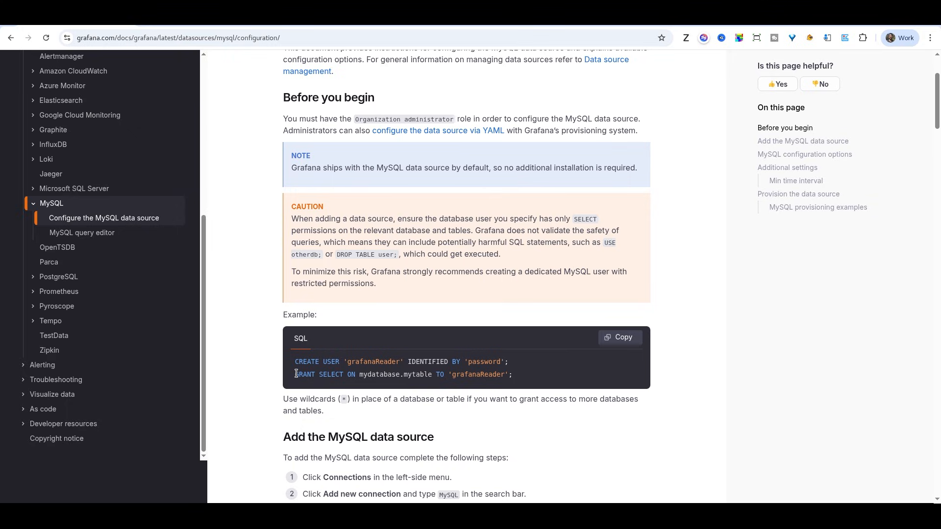
left_click_drag(291, 375, 496, 382)
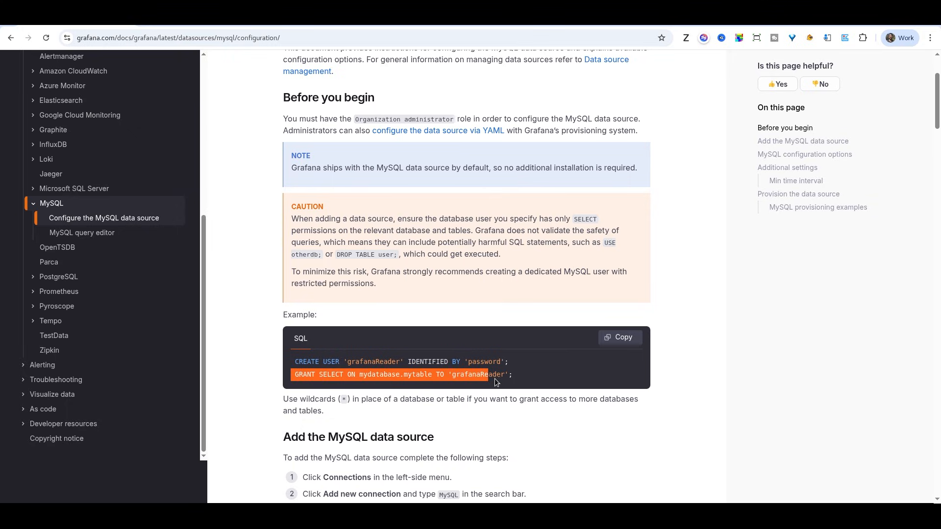
left_click(504, 378)
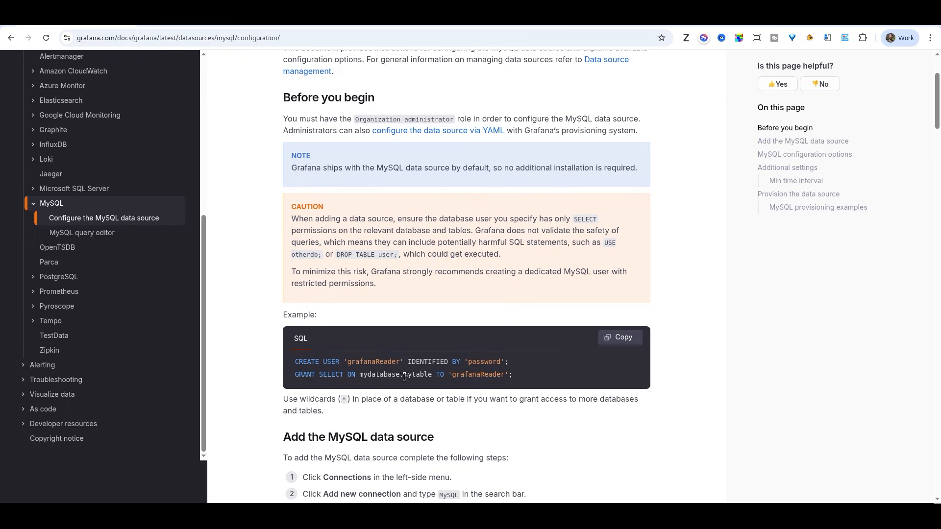
left_click_drag(521, 385, 295, 373)
key("ctrl+c")
key("alt+Tab")
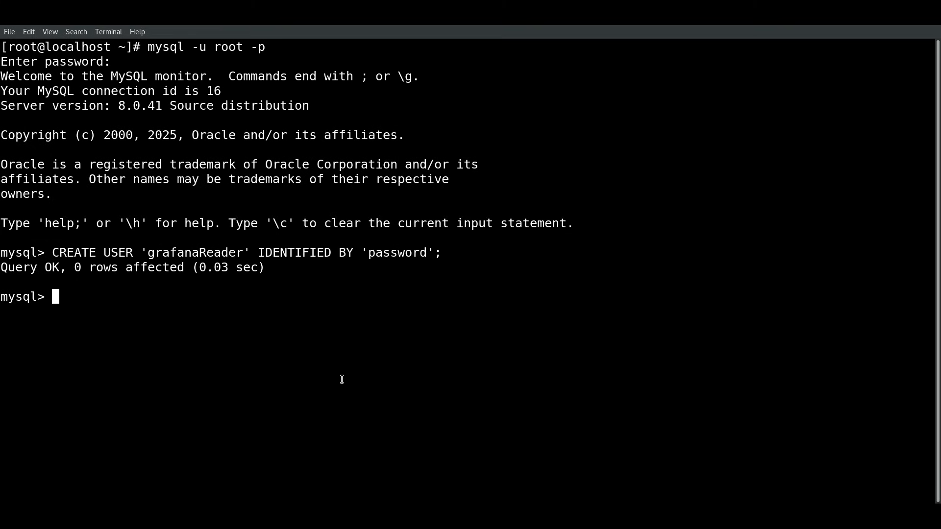
Step: Run the GRANT statement with the database part changed to performance_schema.* to grant 'grafanaReader' SELECT access
key("ctrl+shift+v")
key("Left")
key("Left")
key("Left")
key("Left")
key("Left")
key("Left")
key("Left")
key("Left")
key("Left")
key("Left")
key("Left")
key("Left")
key("Left")
key("Left")
key("Left")
key("Left")
key("Left")
key("Left")
key("Left")
key("Left")
key("Left")
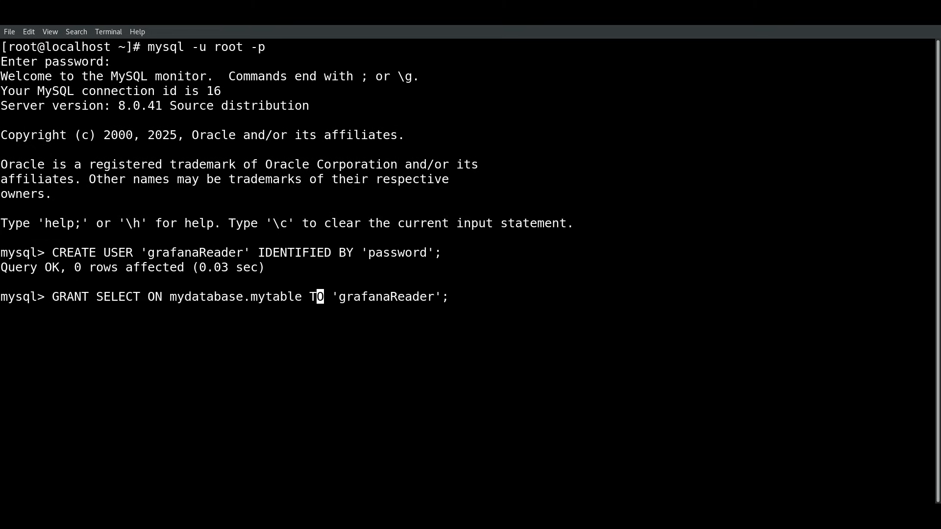
key("Right")
key("Right")
key("Right")
key("BackSpace")
key("BackSpace")
key("BackSpace")
key("BackSpace")
key("BackSpace")
key("BackSpace")
key("BackSpace")
key("BackSpace")
key("BackSpace")
key("BackSpace")
key("BackSpace")
key("BackSpace")
key("BackSpace")
key("BackSpace")
key("BackSpace")
key("BackSpace")
key("BackSpace")
key("BackSpace")
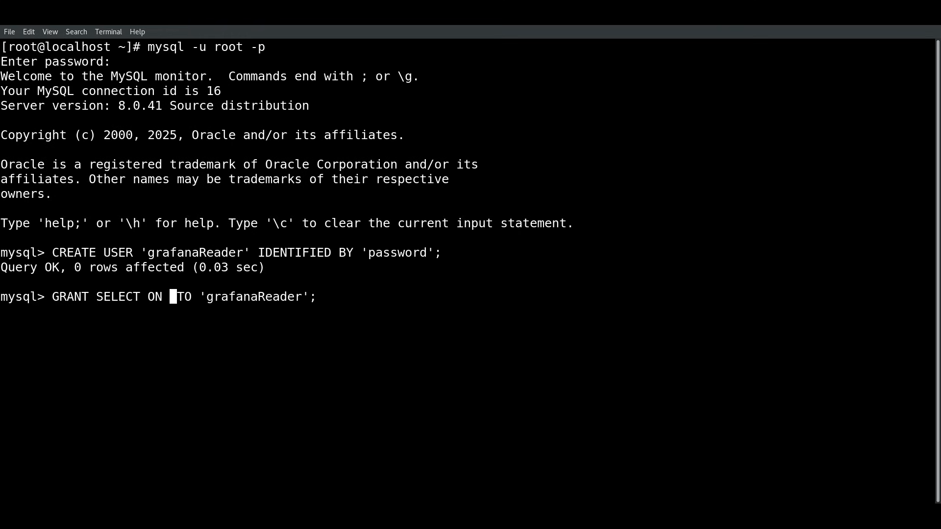
type("performance_sch")
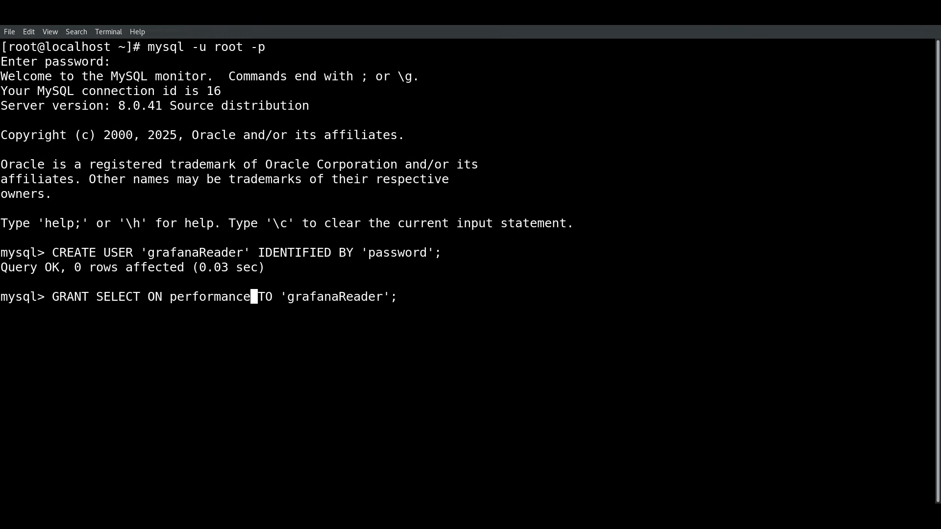
type("ema")
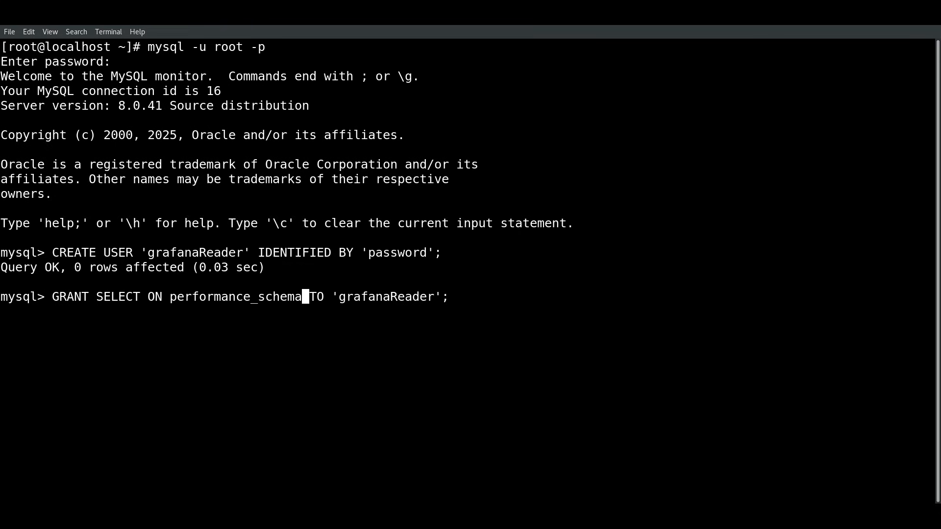
type(".*")
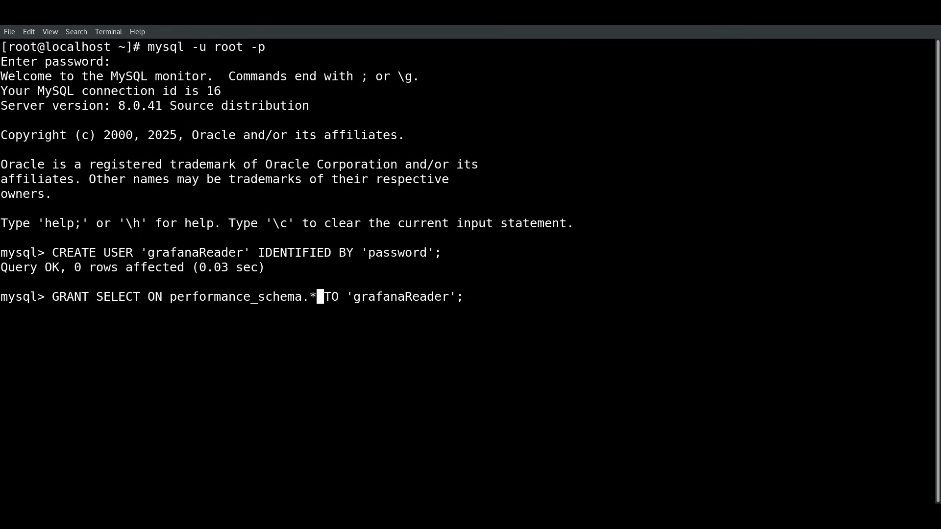
key("End")
key("Return")
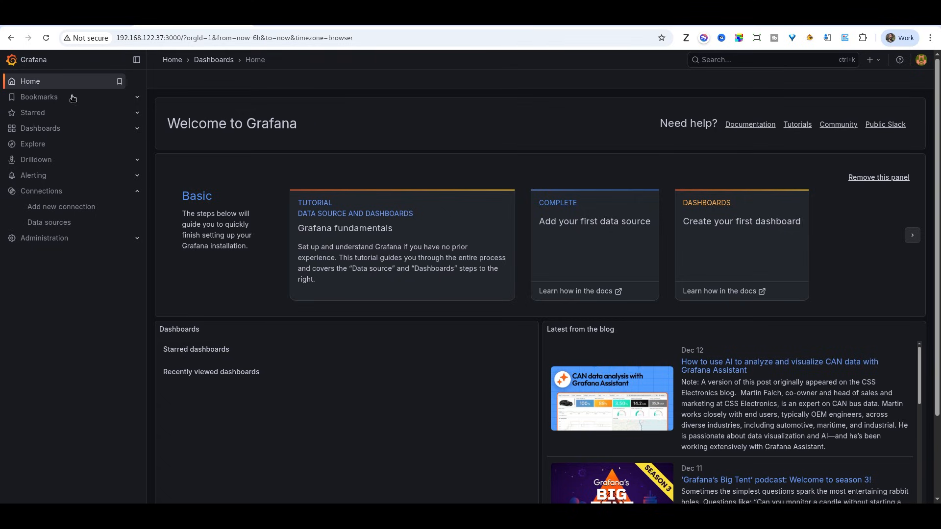
Step: Add a new data source of type MySQL from the Connections data sources list
left_click(46, 195)
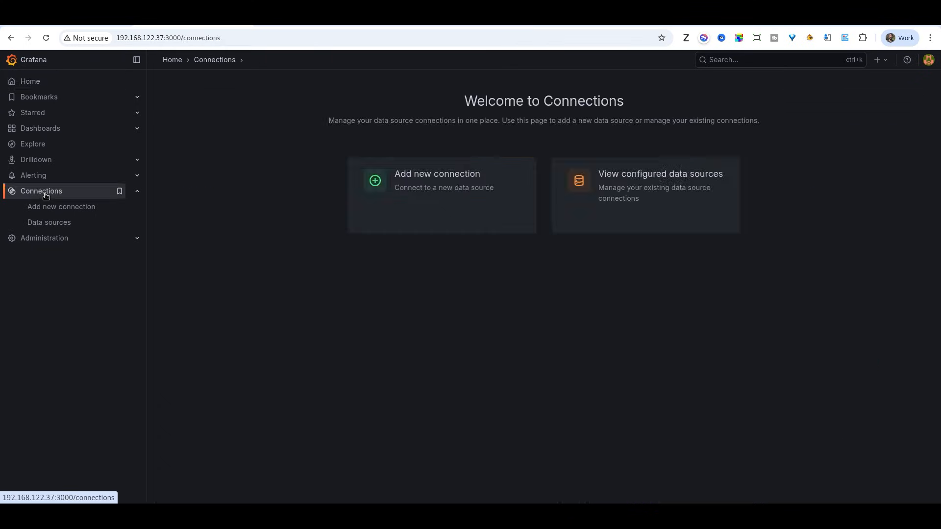
left_click(50, 224)
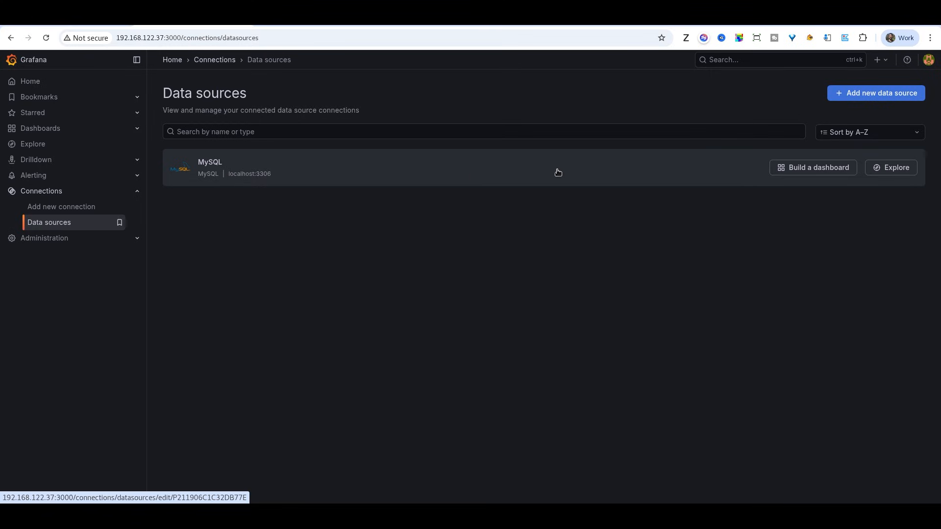
left_click(855, 97)
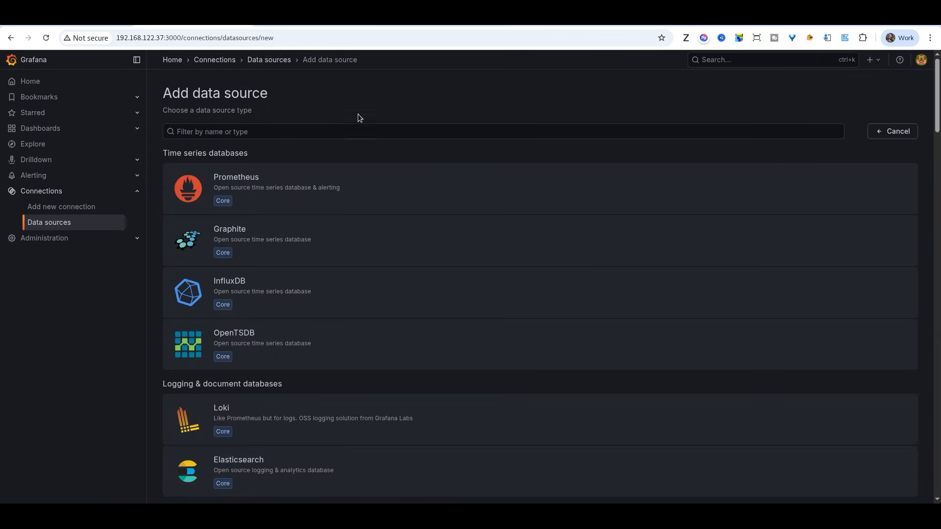
left_click(358, 130)
type("mysql")
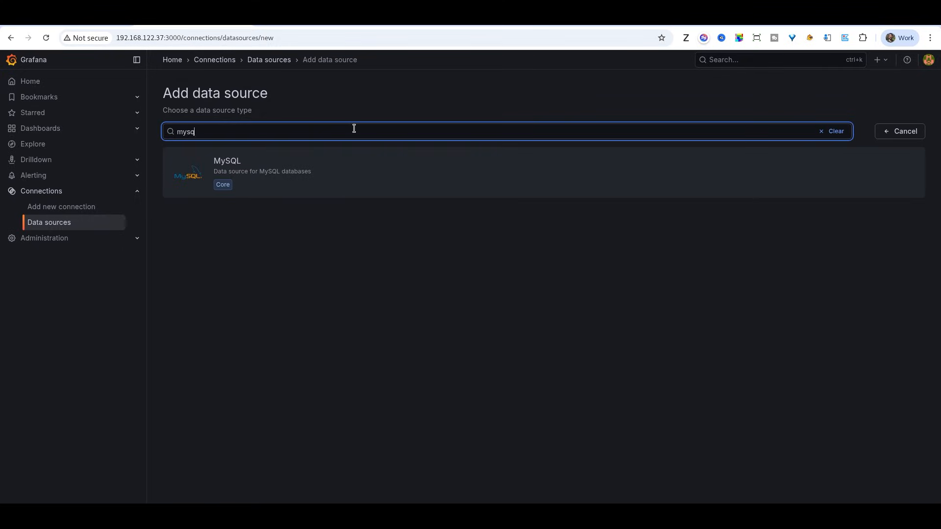
left_click(253, 173)
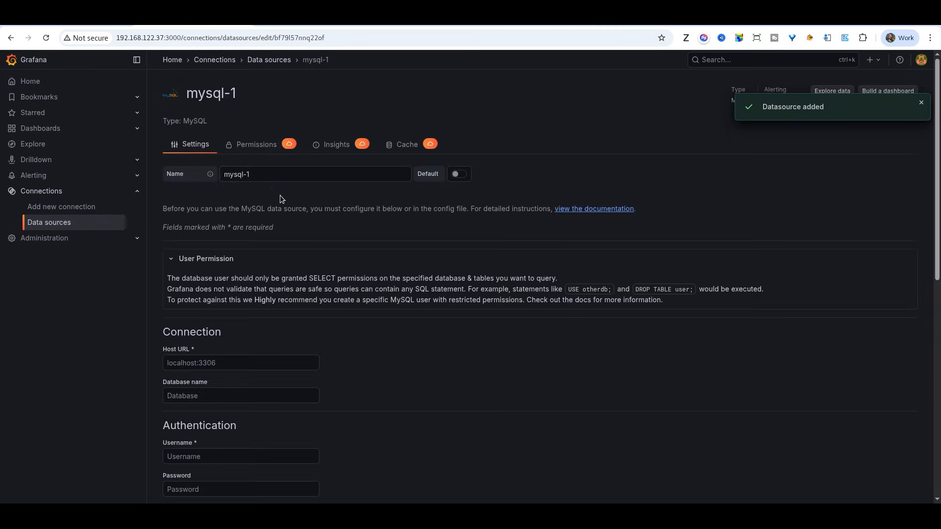
Step: Rename the data source to mysql-grafana
triple_click(261, 176)
type("mys")
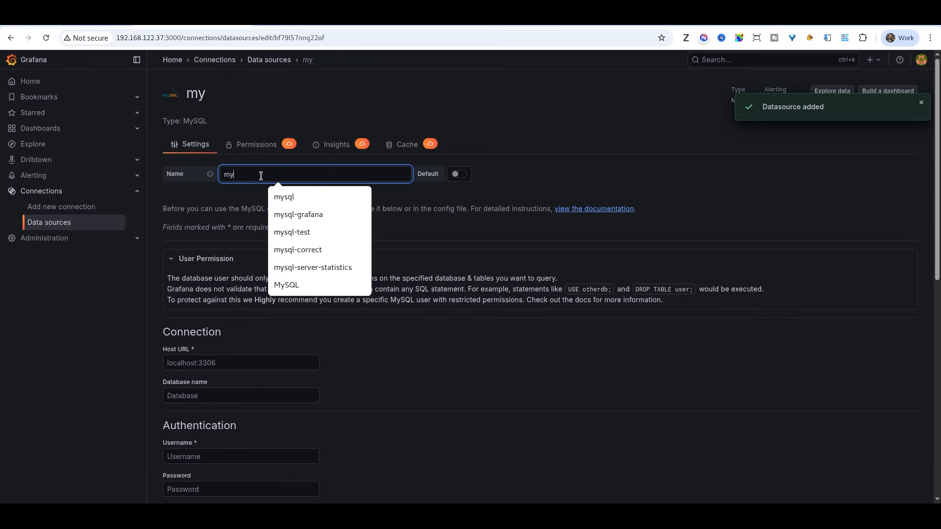
key("Down")
key("Down")
key("Return")
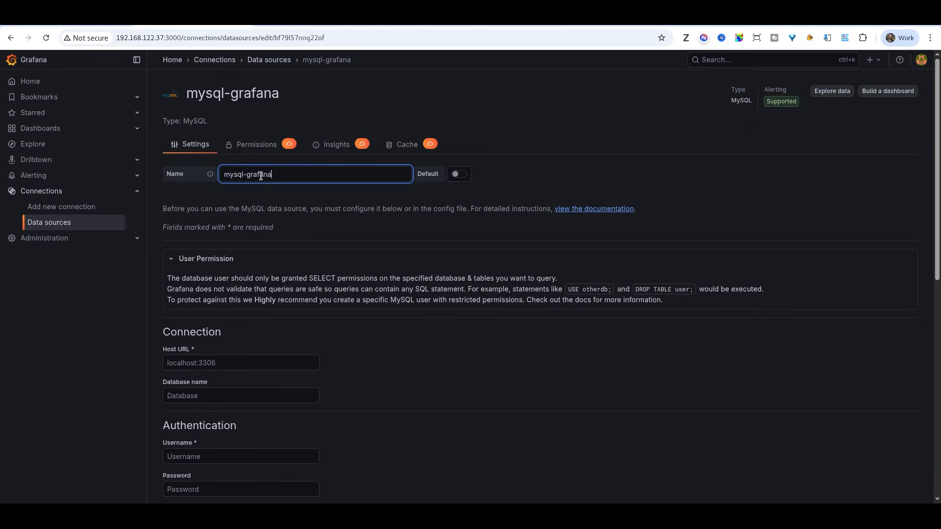
Step: Collapse the User Permission section and set the Host URL to localhost:3306
left_click(280, 263)
scroll(280, 264, "down", 2)
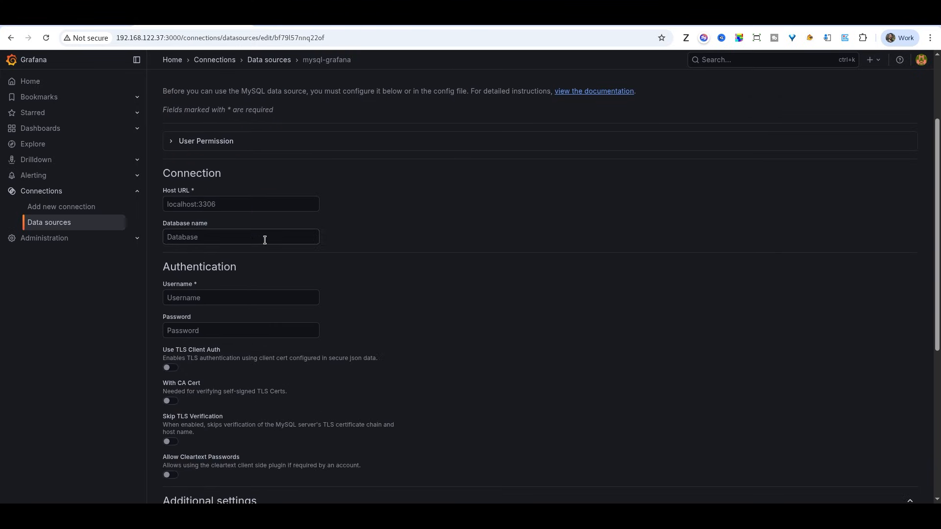
scroll(264, 239, "up", 1)
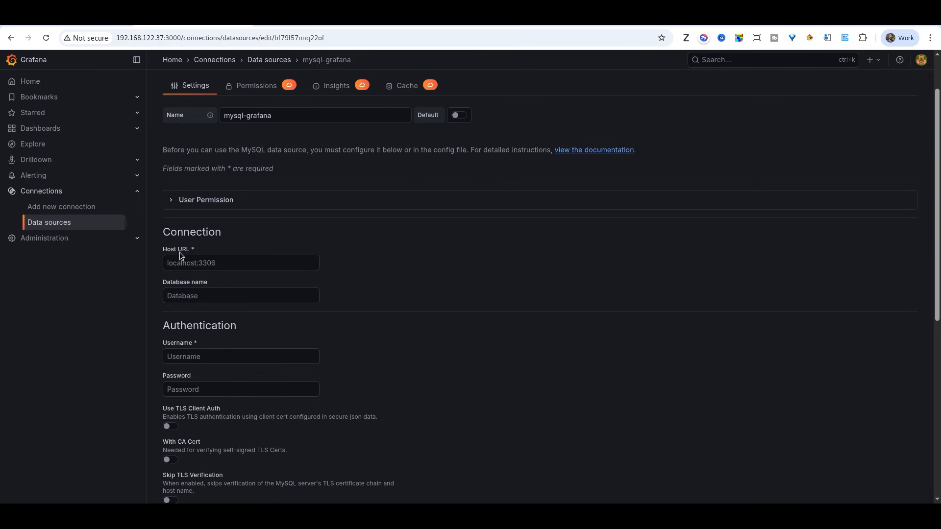
left_click(210, 262)
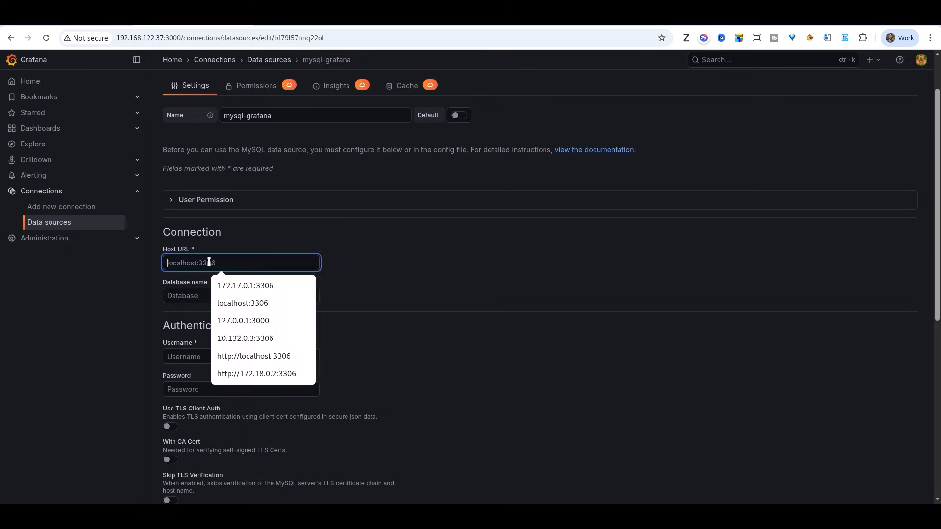
left_click(229, 304)
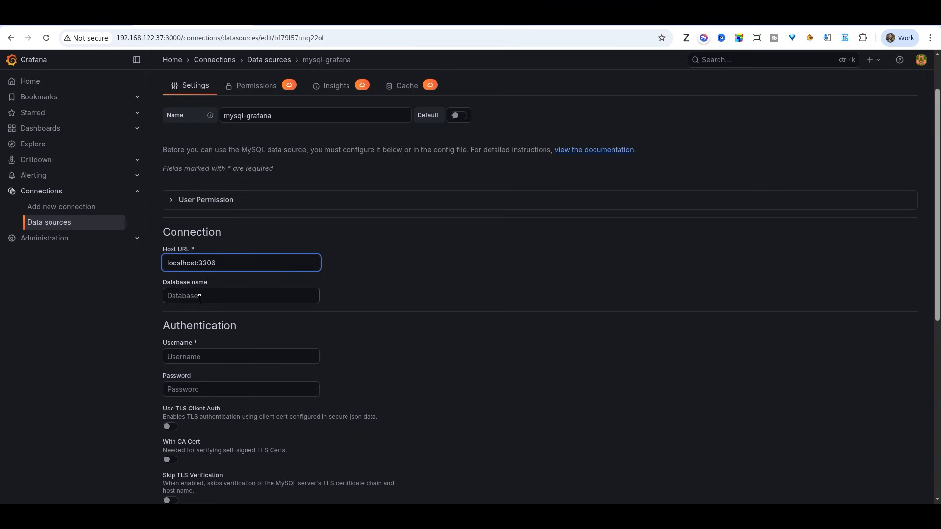
Step: Fill in the Username as grafanaReader, copied from the documentation example
scroll(199, 304, "down", 3)
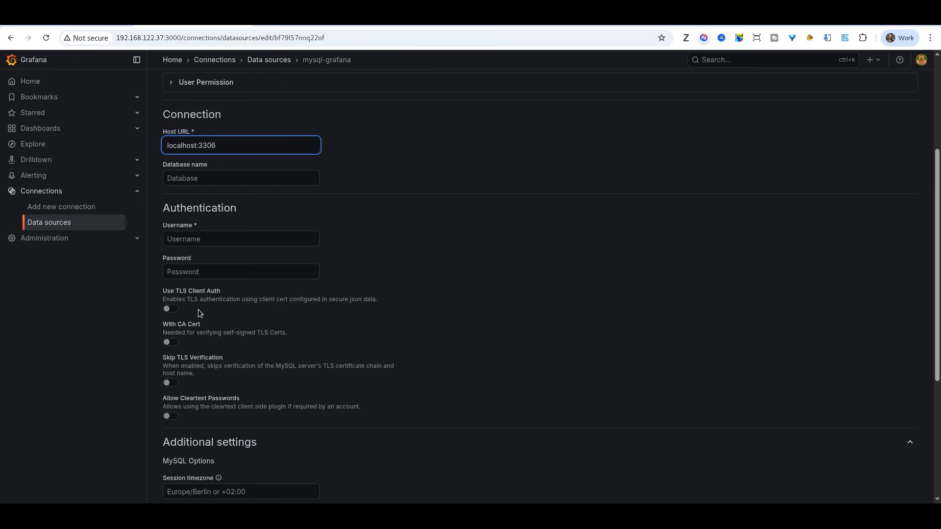
left_click(183, 239)
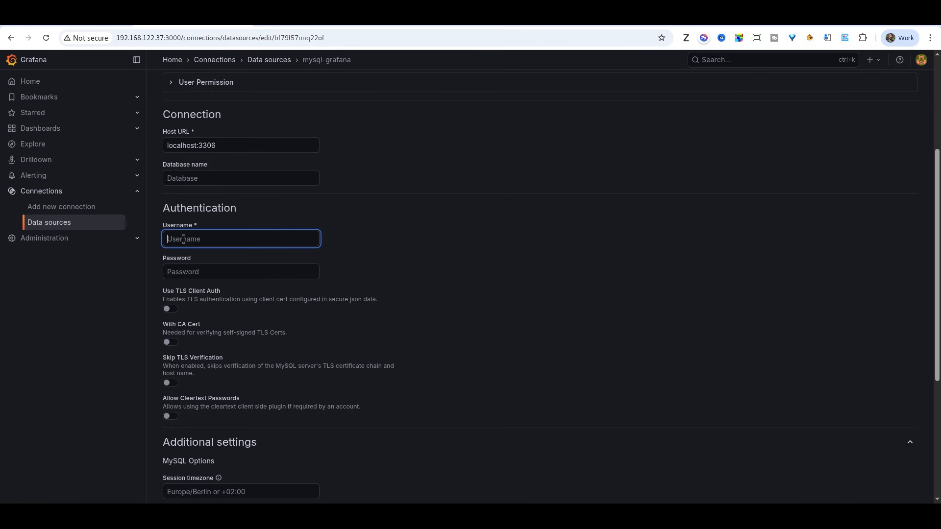
left_click(69, 19)
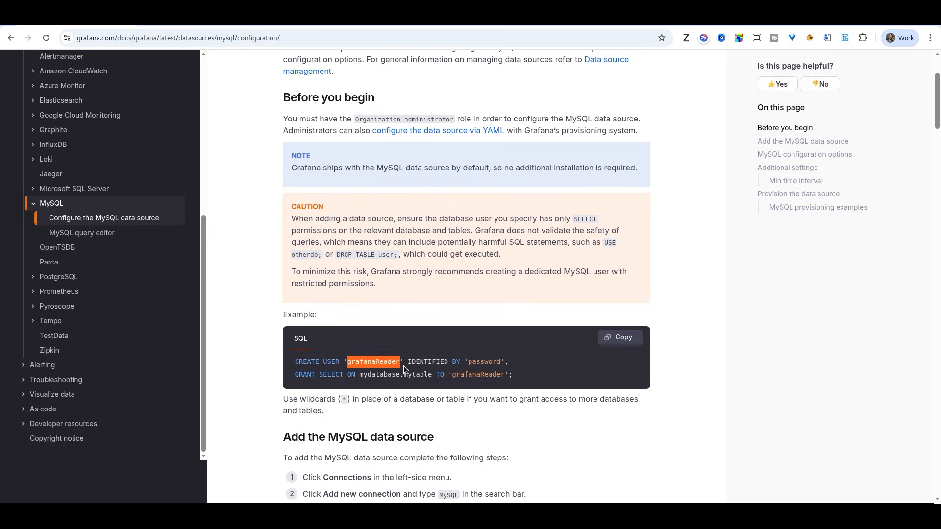
key("ctrl+Tab")
type("grafanaReader")
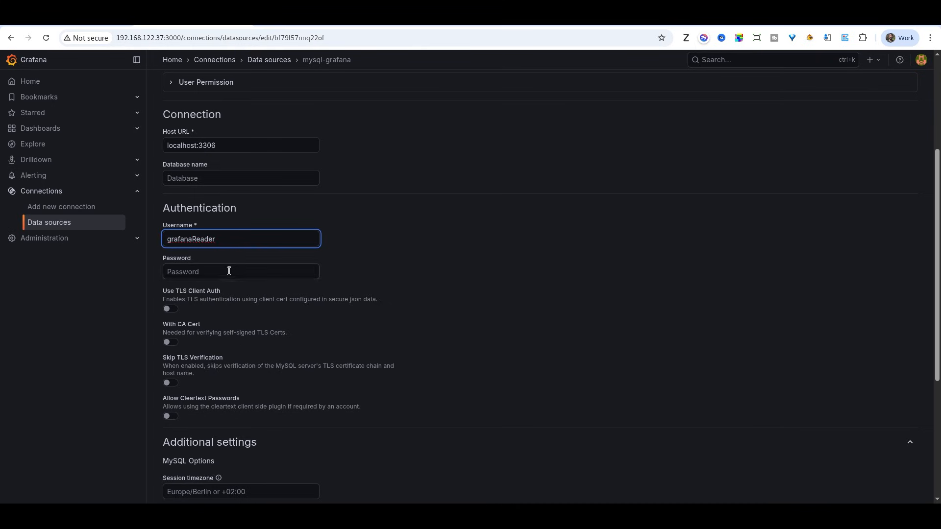
Step: Paste the example user's password from the documentation into the Password field
key("ctrl+shift+Tab")
double_click(471, 360)
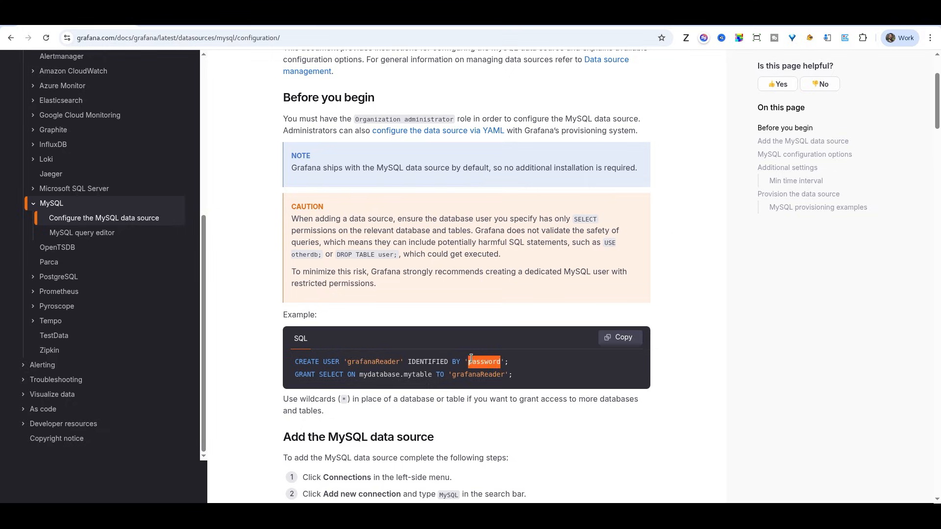
key("ctrl+Tab")
left_click(212, 270)
key("ctrl+v")
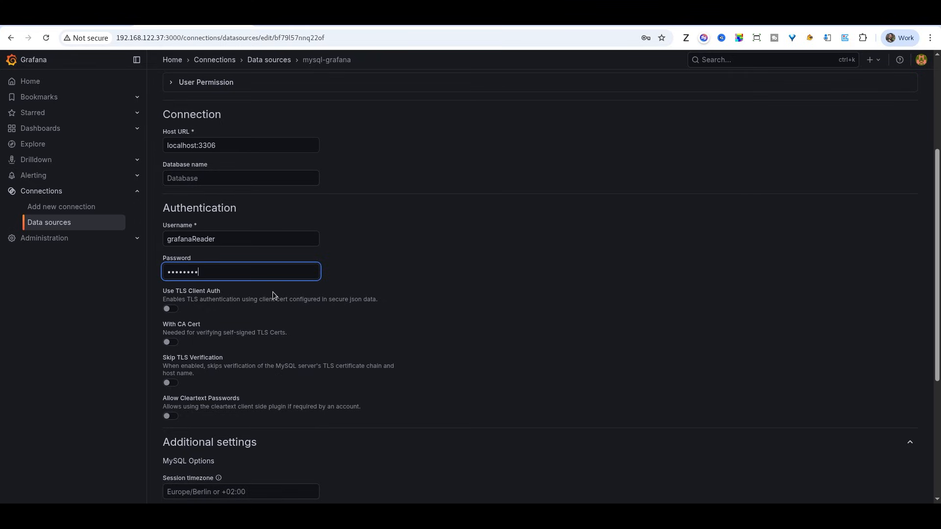
scroll(273, 299, "down", 3)
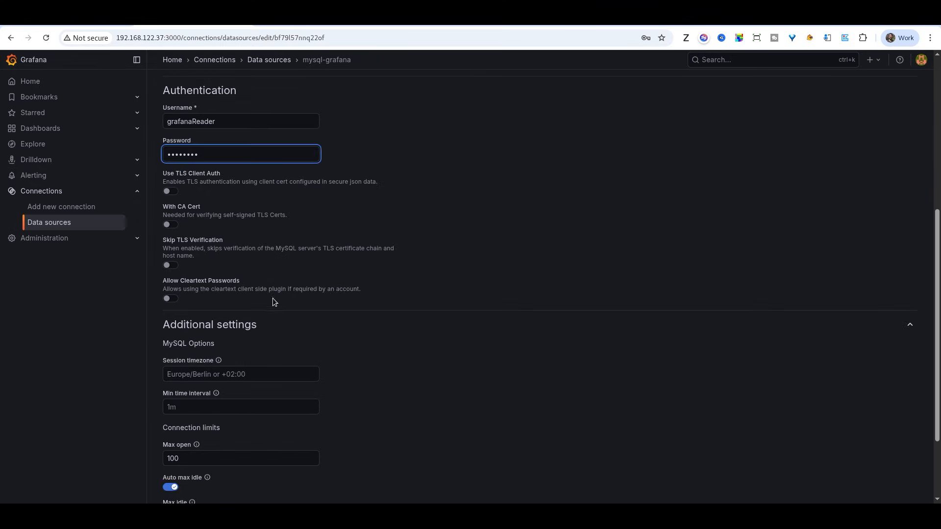
scroll(333, 190, "up", 3)
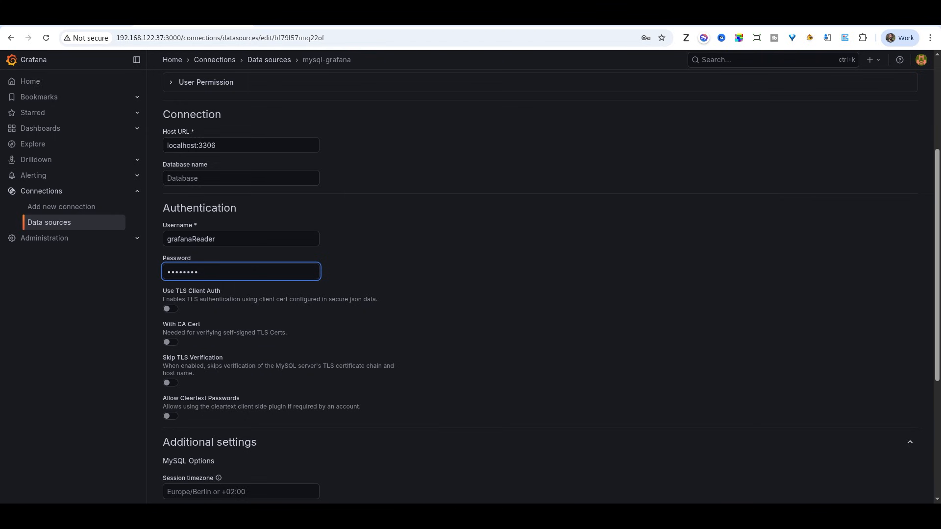
Step: Save and test the mysql-grafana data source connection
left_click(304, 20)
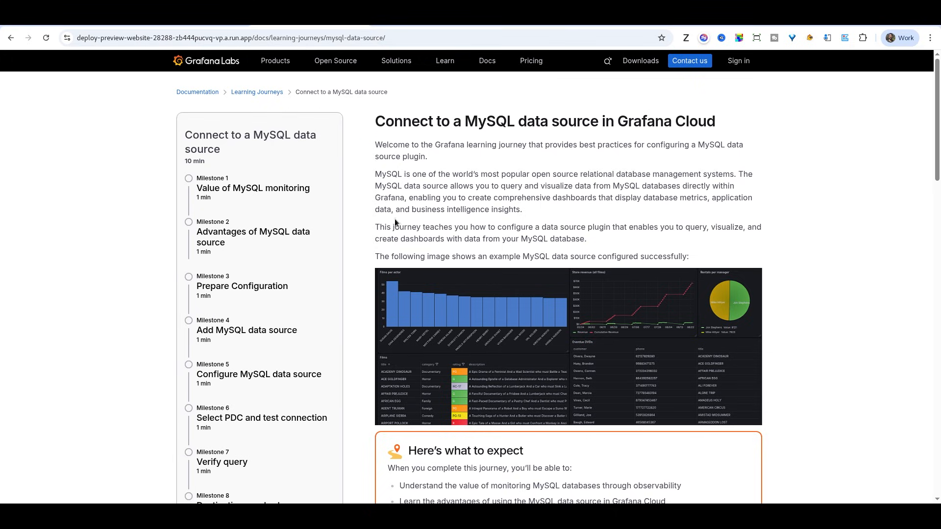
scroll(395, 219, "down", 3)
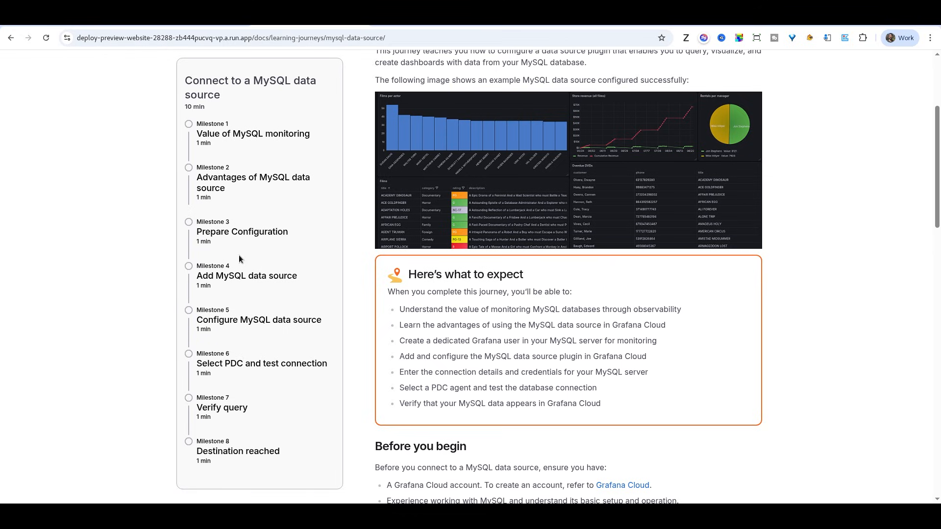
left_click(203, 23)
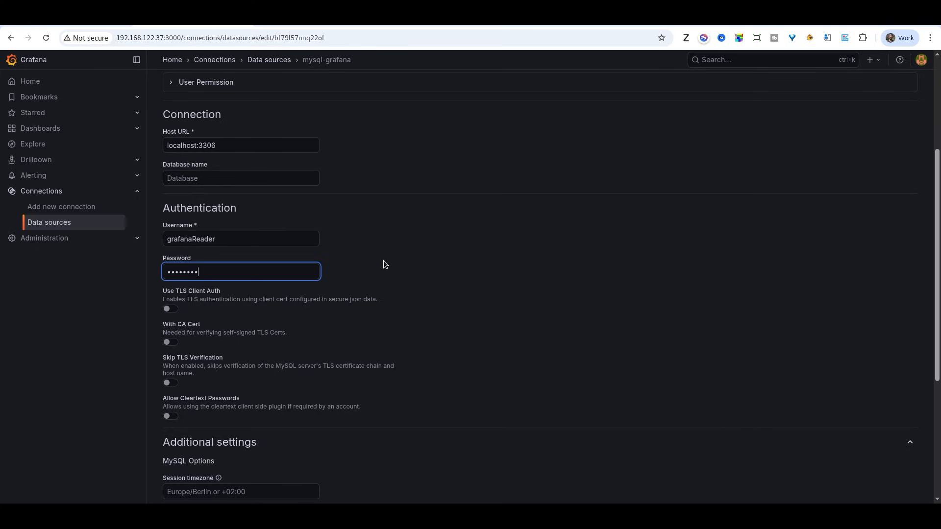
scroll(385, 264, "down", 3)
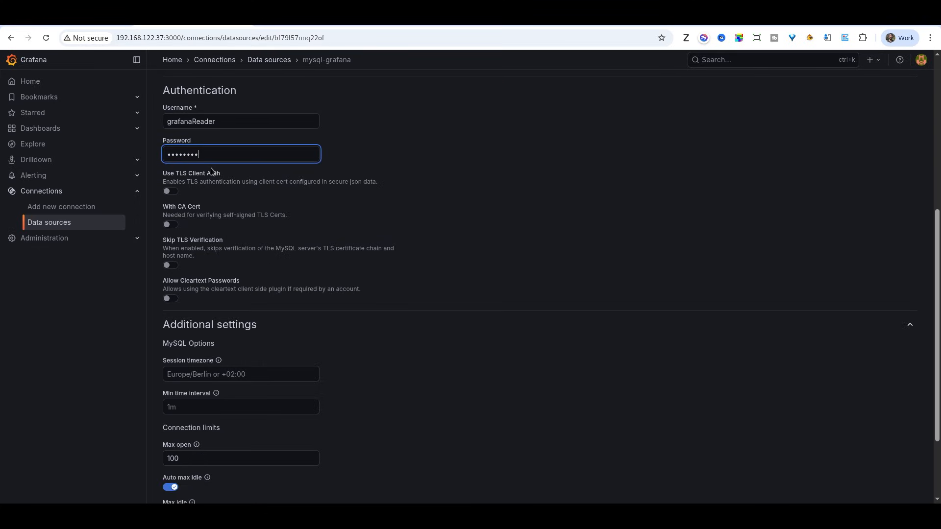
scroll(221, 186, "down", 3)
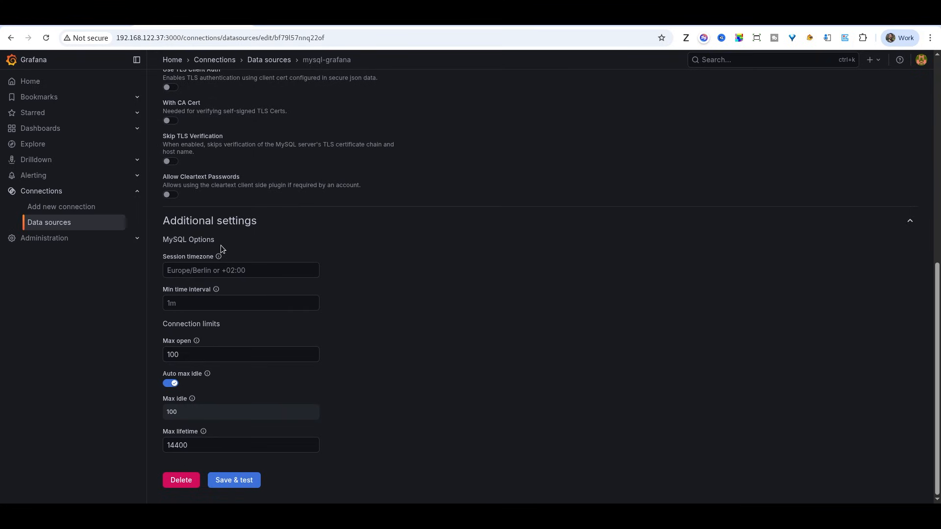
left_click(234, 480)
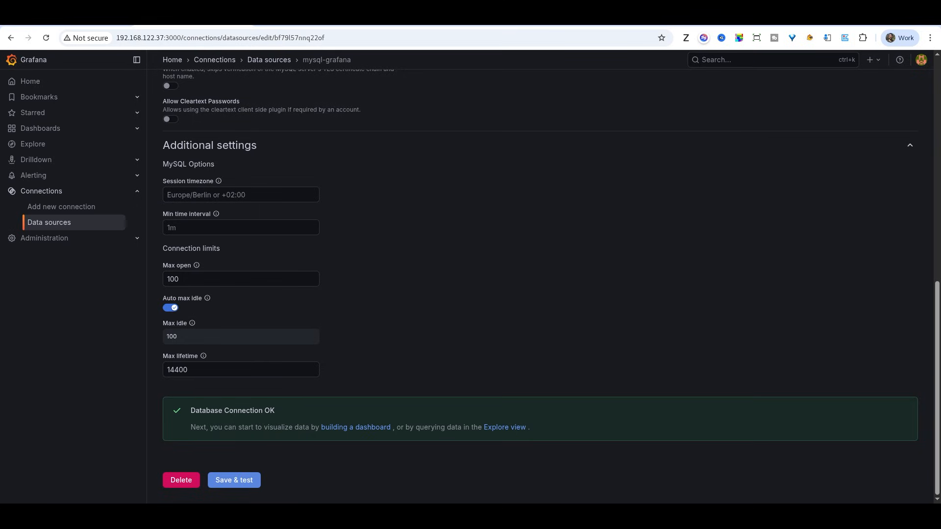
Step: In Explore, run the query SHOW STATUS LIKE 'Uptime'; against the mysql-grafana data source in code mode
left_click(38, 148)
left_click(265, 104)
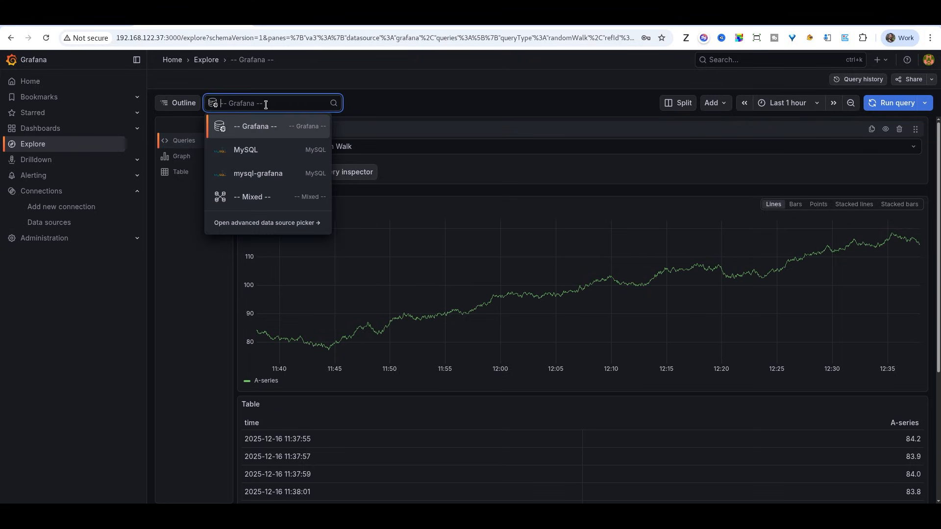
left_click(278, 176)
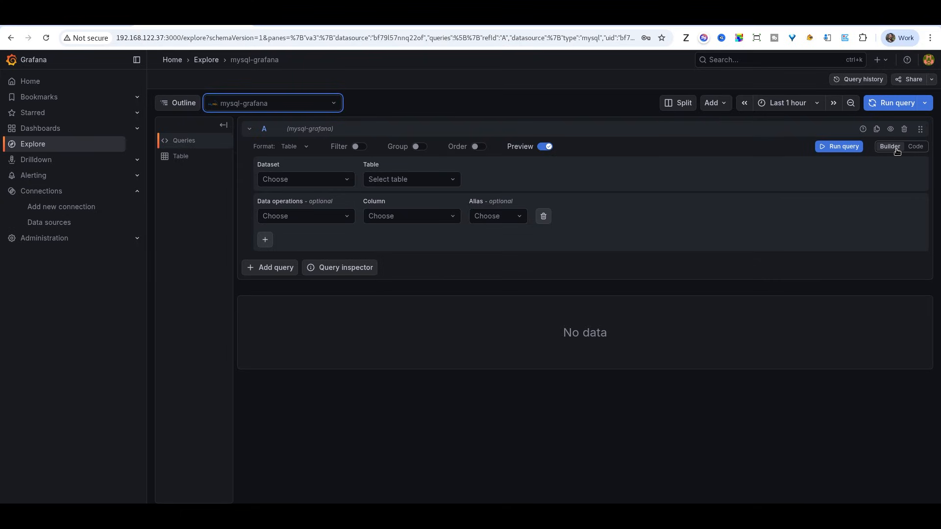
left_click(911, 147)
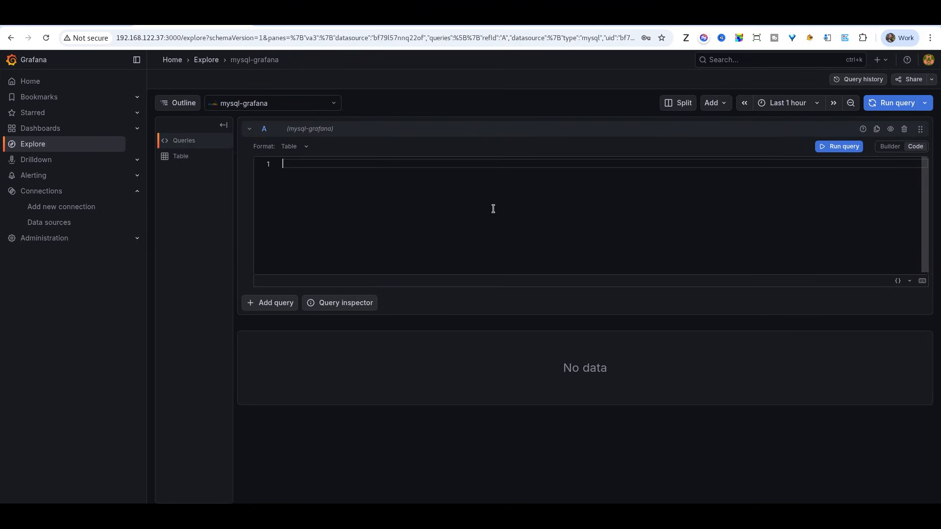
type("SHOW STATUS LIKE 'Uptime';")
left_click(840, 147)
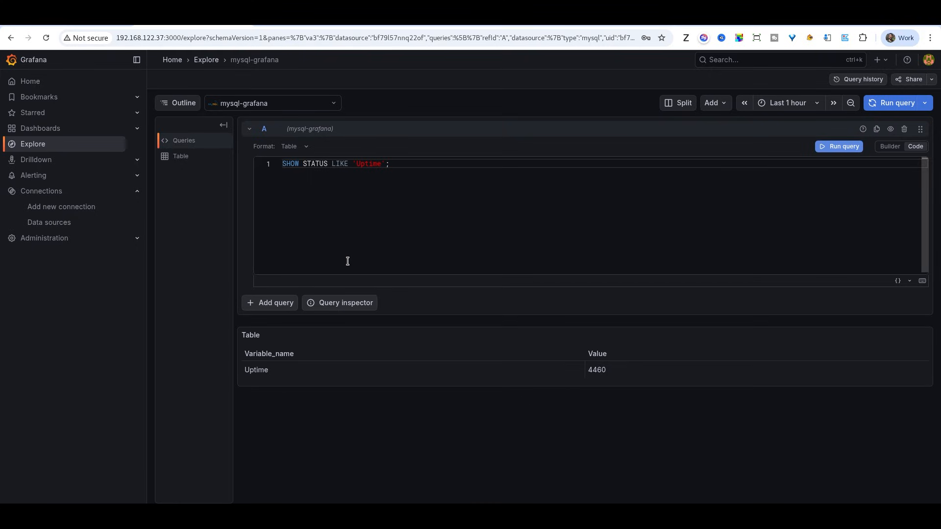
Step: Create a new dashboard and add a visualization using the mysql-grafana data source
left_click(41, 129)
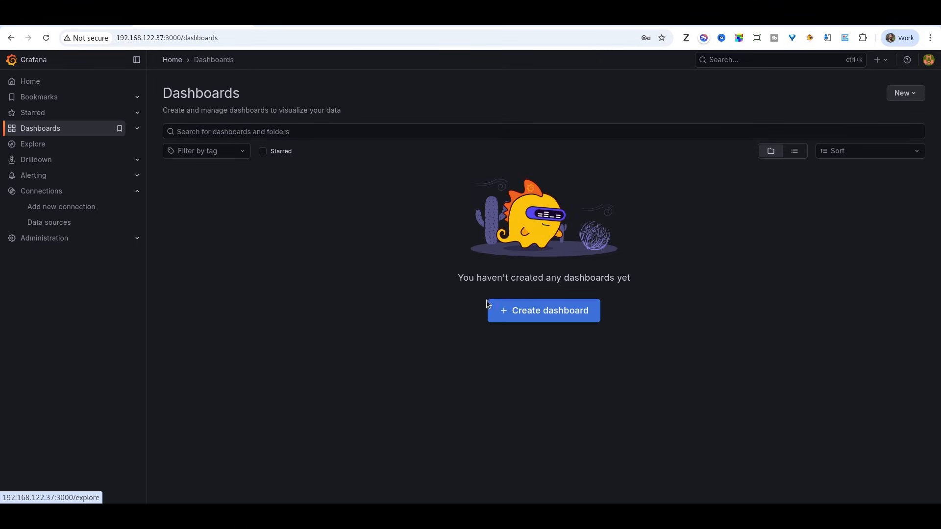
left_click(534, 316)
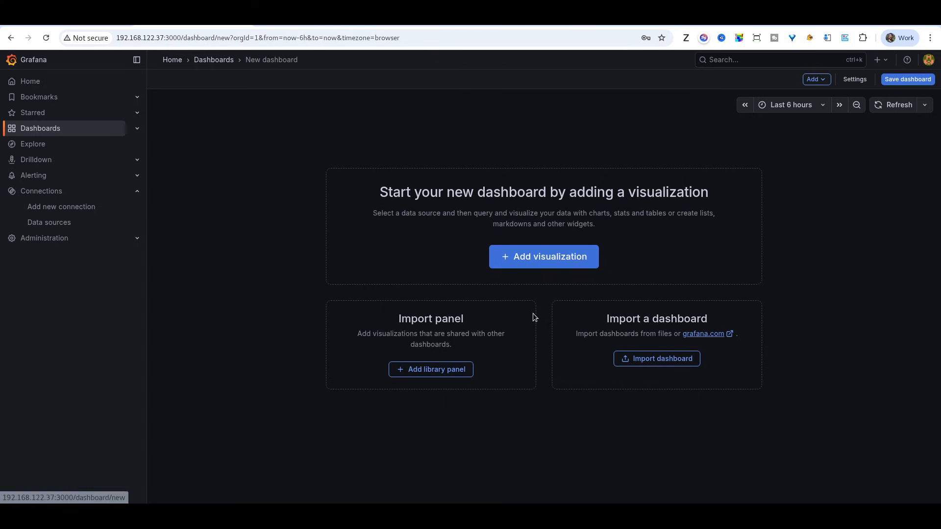
left_click(532, 265)
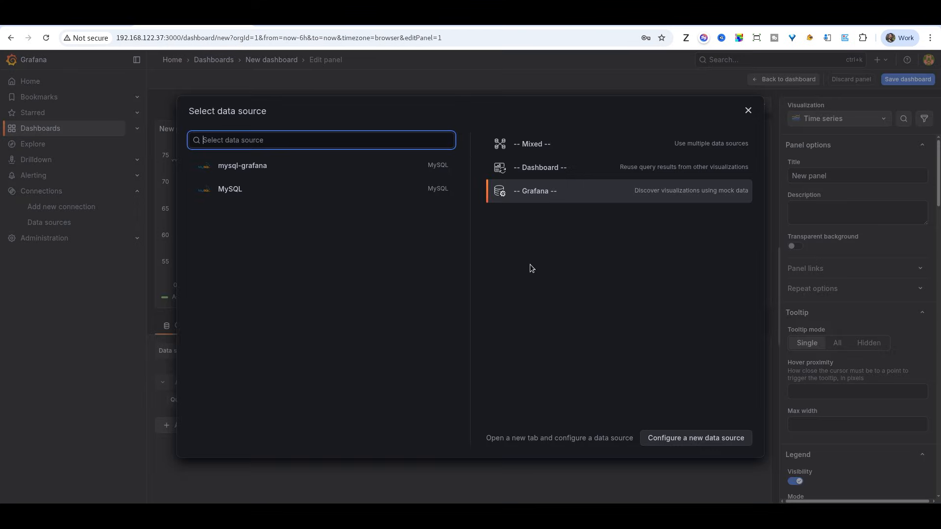
left_click(245, 169)
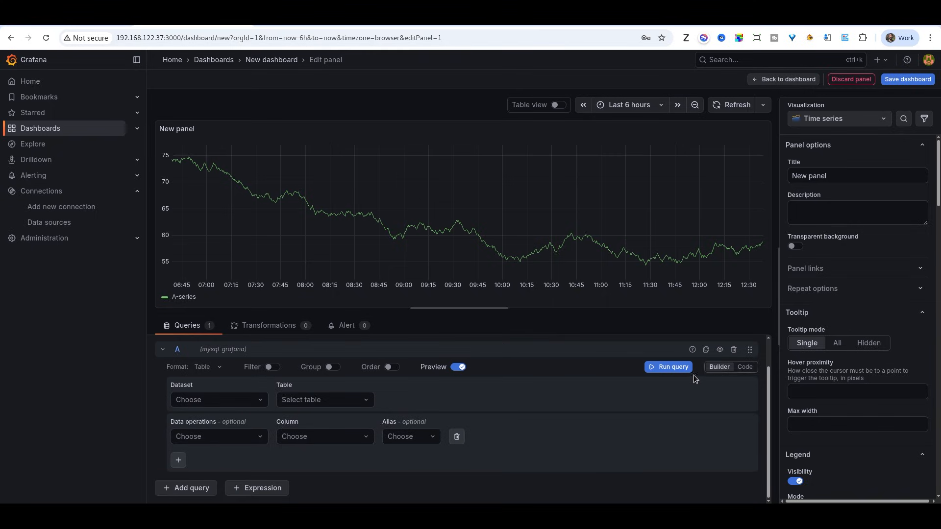
Step: Build the panel query selecting all columns (*) from the performance_schema dataset's error_log table
left_click(205, 404)
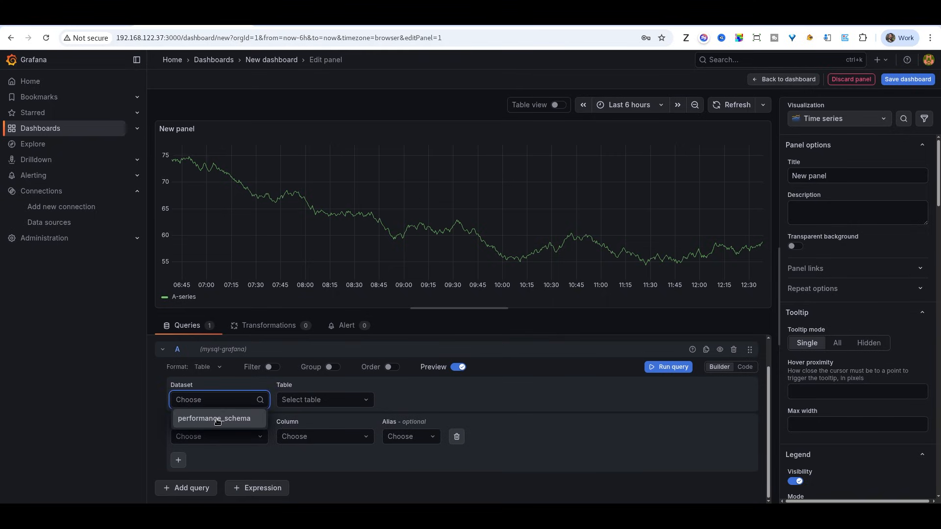
left_click(217, 419)
left_click(329, 401)
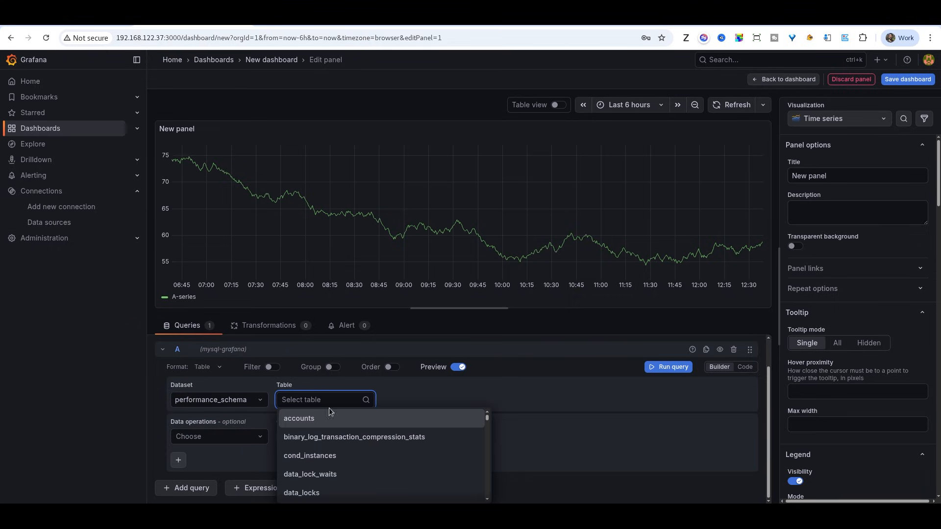
left_click(406, 384)
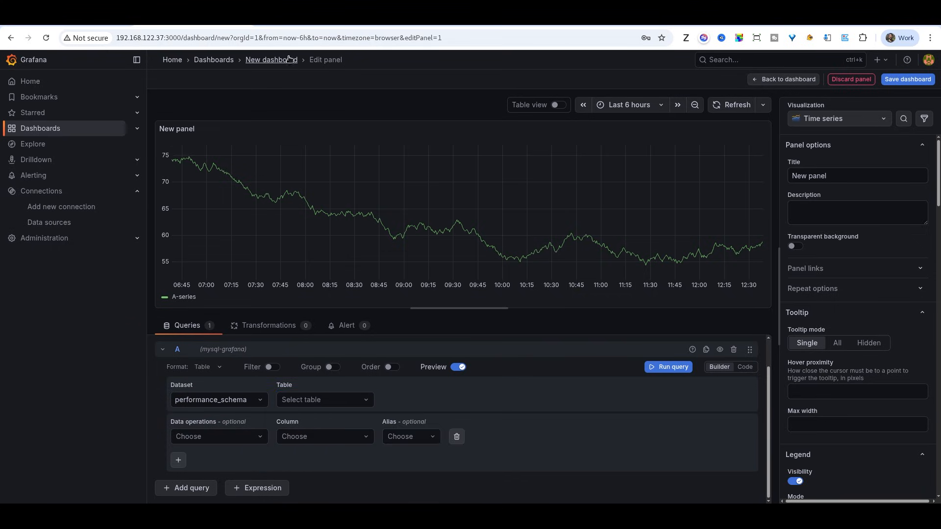
left_click(331, 401)
scroll(345, 438, "down", 2)
scroll(344, 439, "up", 2)
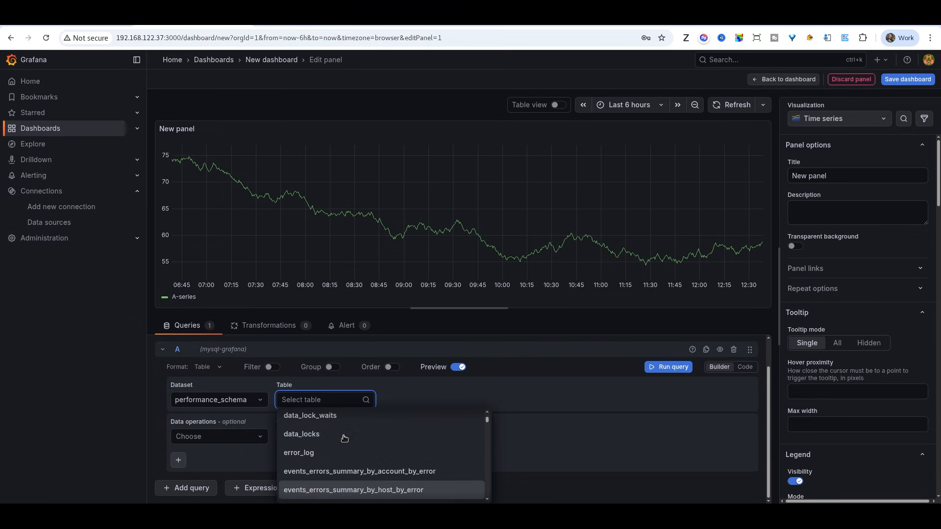
left_click(337, 458)
left_click(320, 435)
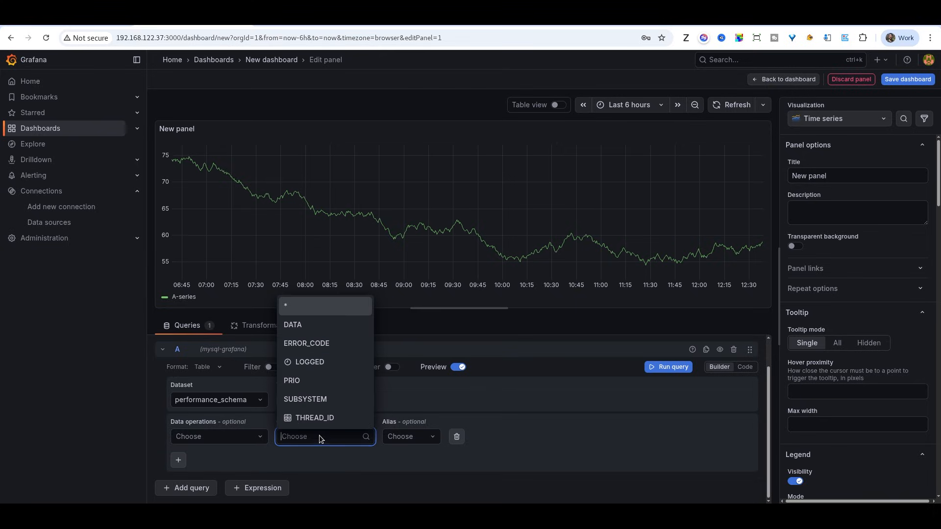
left_click(314, 316)
Step: Run the panel query and zoom the time range to the returned data
scroll(420, 445, "down", 2)
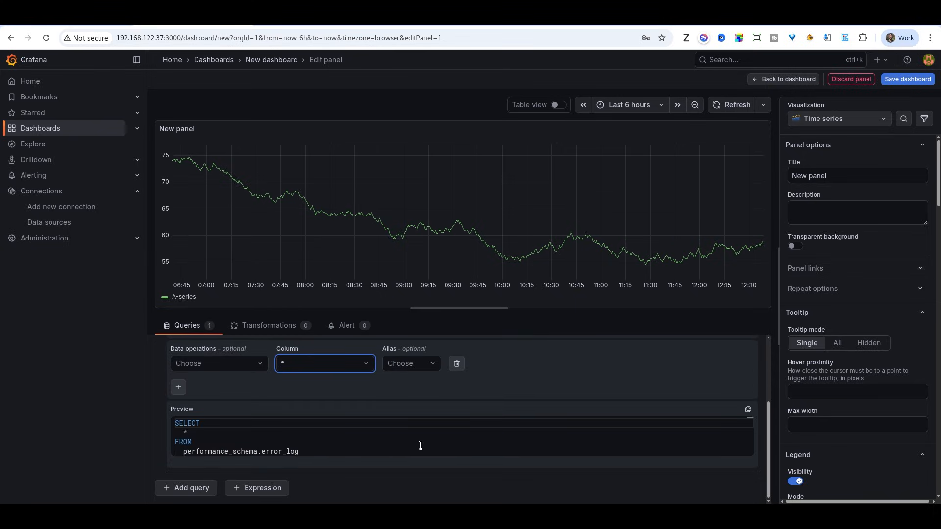
scroll(598, 450, "up", 2)
scroll(490, 432, "down", 2)
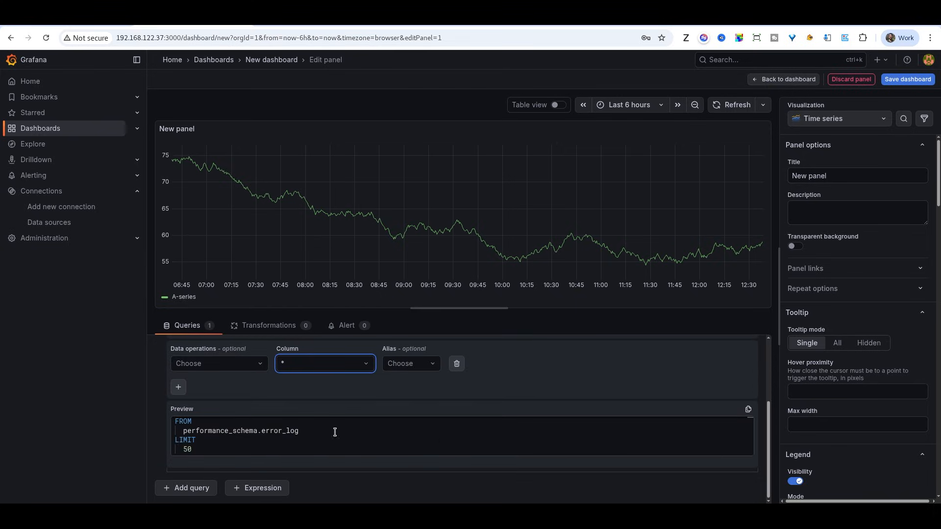
scroll(275, 437, "up", 2)
scroll(514, 400, "up", 3)
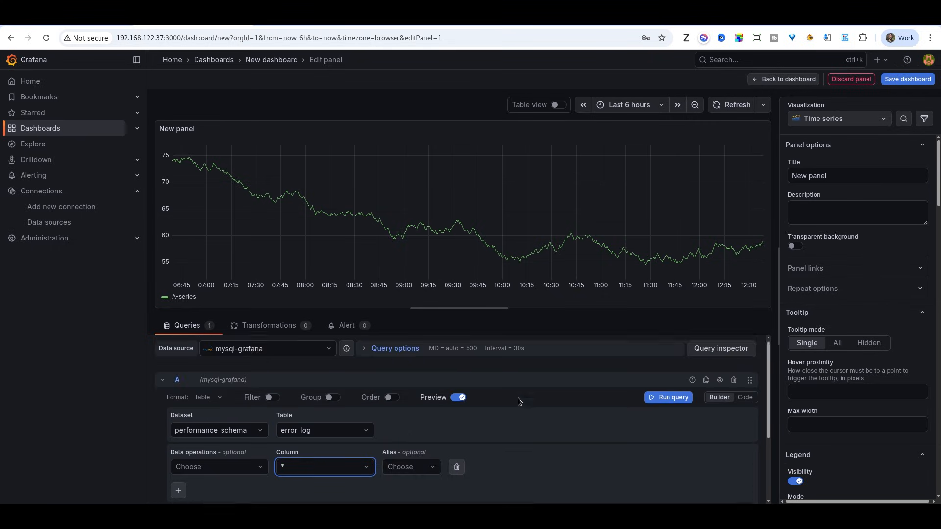
left_click(670, 399)
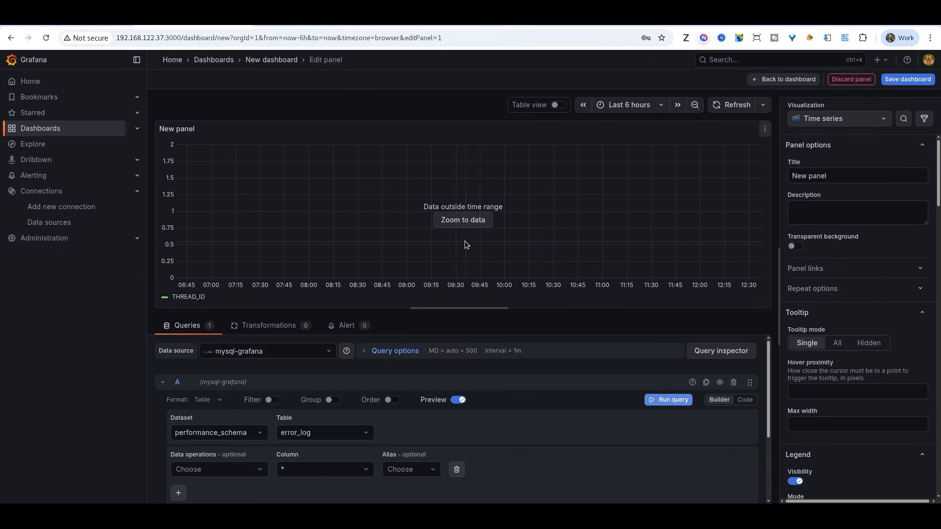
left_click(469, 220)
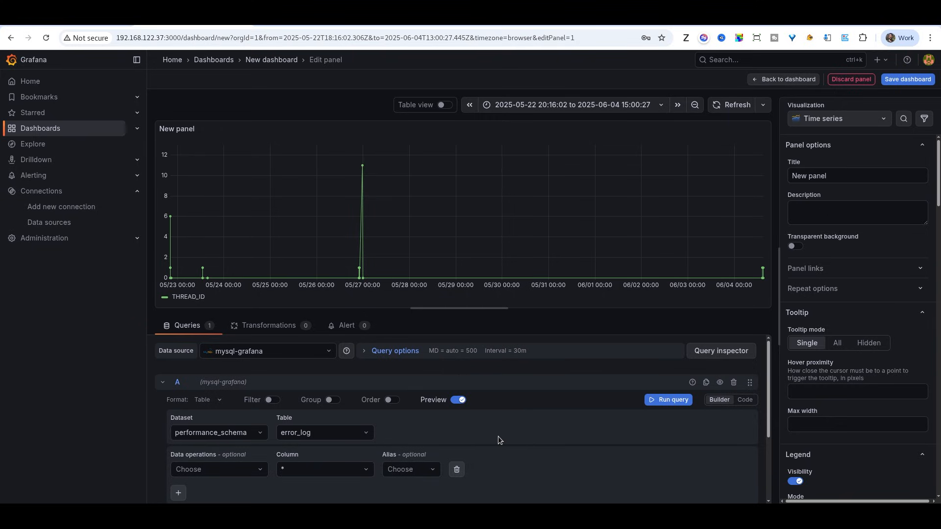
Step: Change the panel visualization to Table
left_click(837, 119)
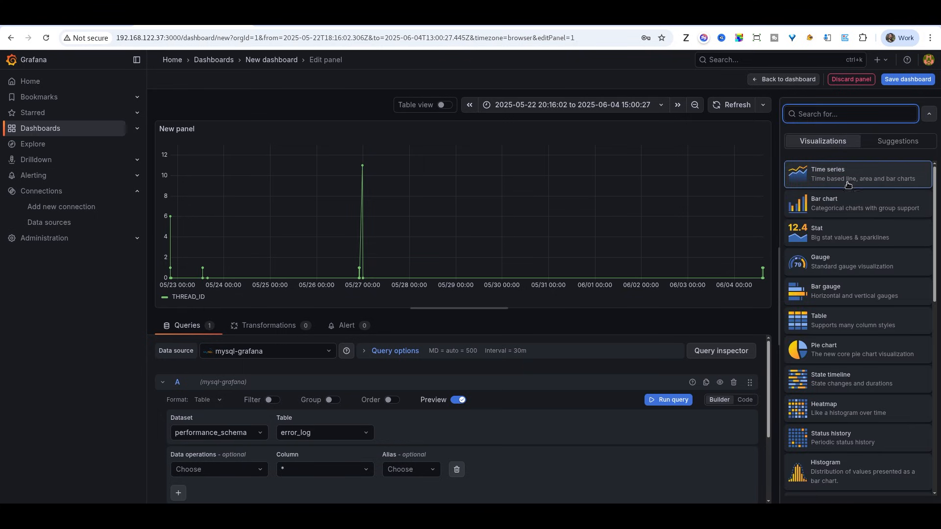
left_click(840, 328)
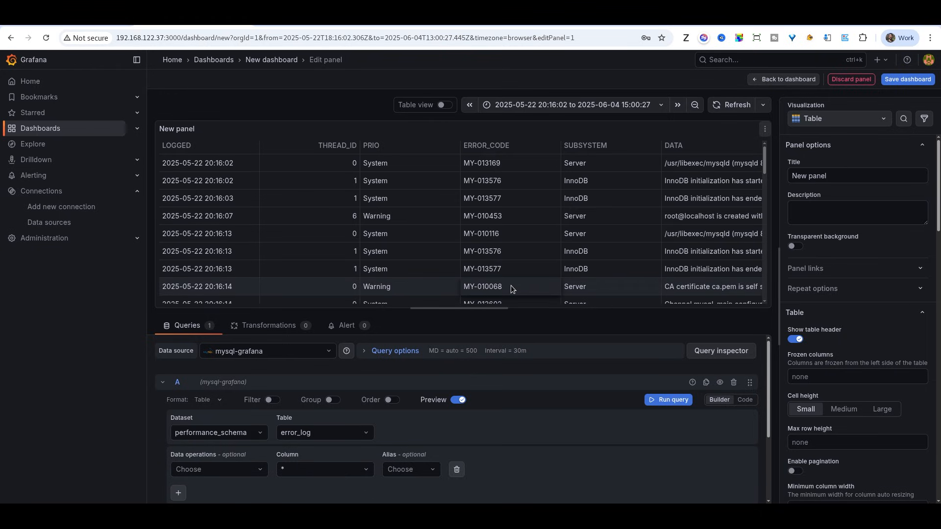
Step: Switch to the MySQL Overview example dashboard and open the Films per actor panel for editing
key("ctrl+Tab")
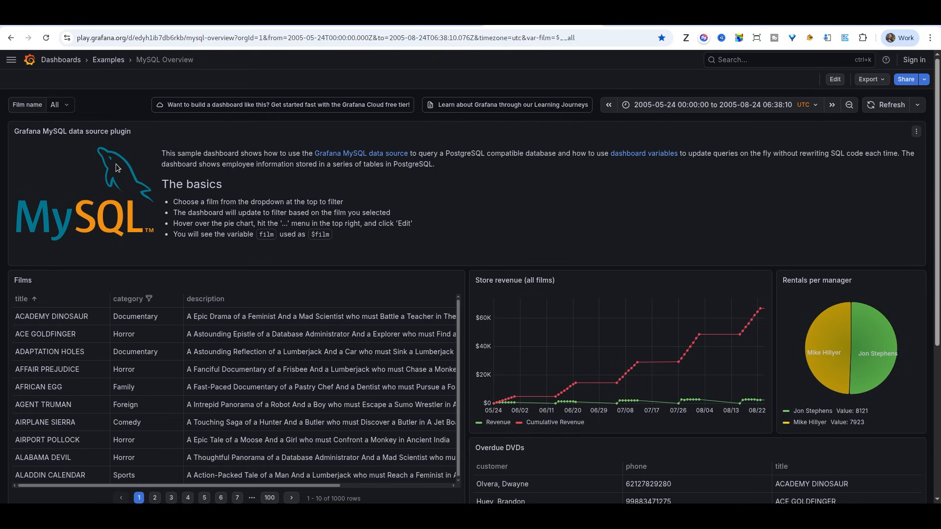
scroll(2, 280, "down", 3)
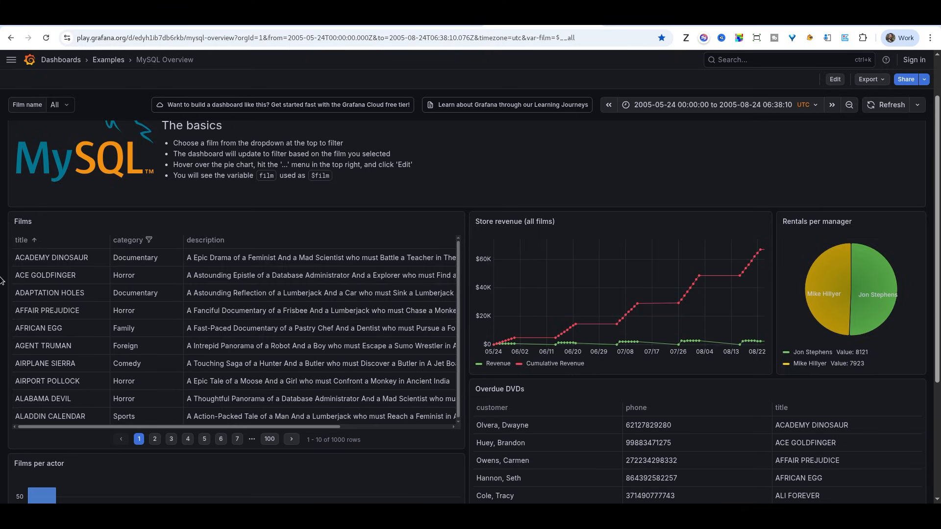
scroll(2, 280, "down", 1)
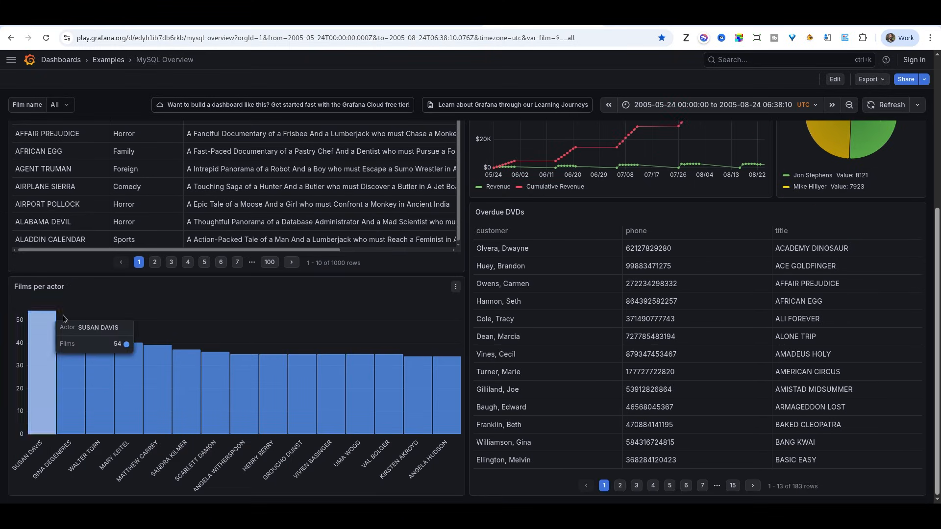
left_click(455, 288)
left_click(424, 323)
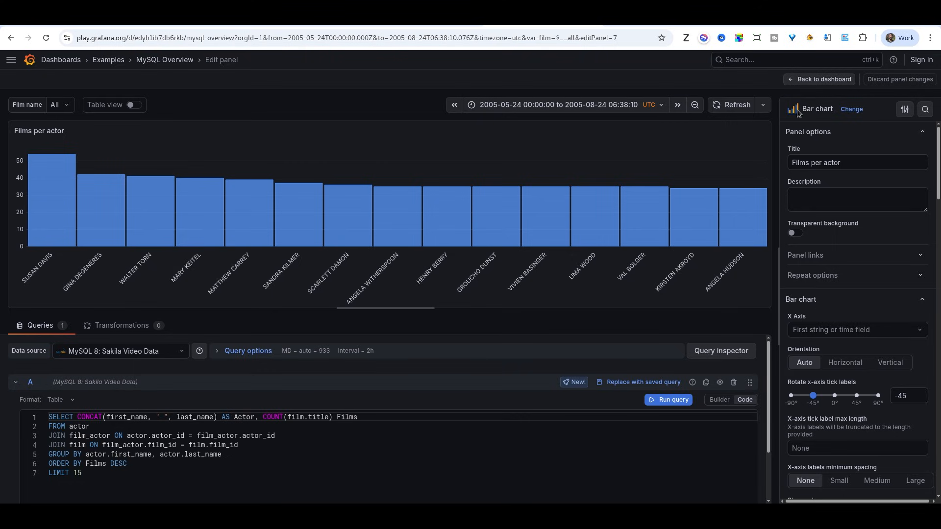
Step: Apply the suggested horizontal bar chart to the Films per actor panel and review its options
left_click(852, 109)
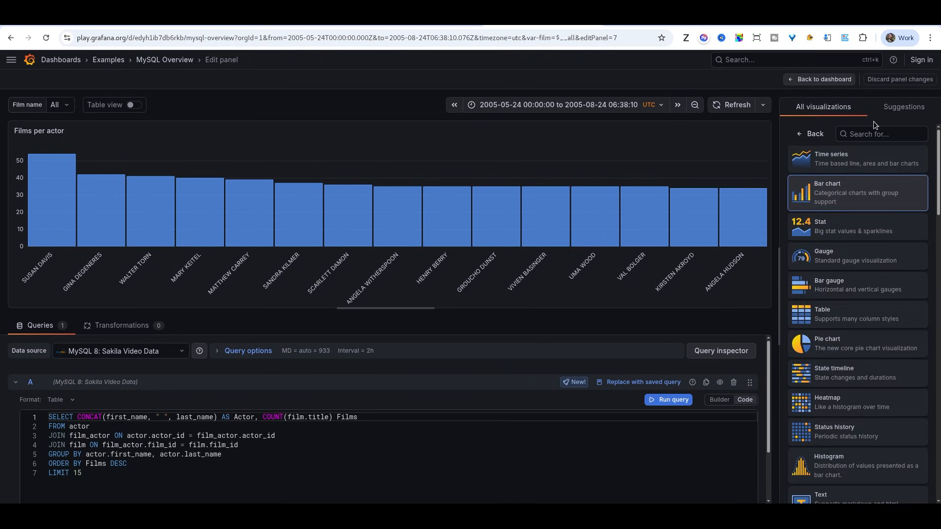
left_click(896, 107)
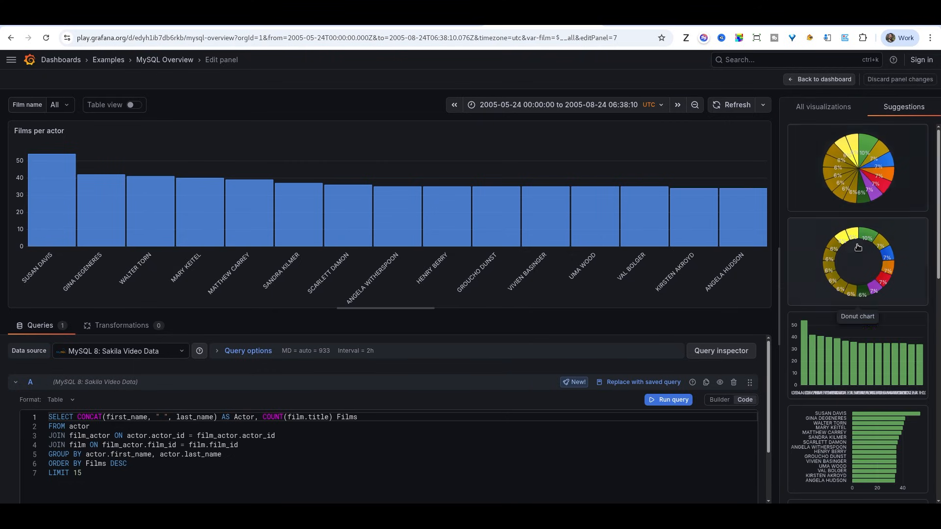
scroll(858, 247, "down", 3)
left_click(833, 329)
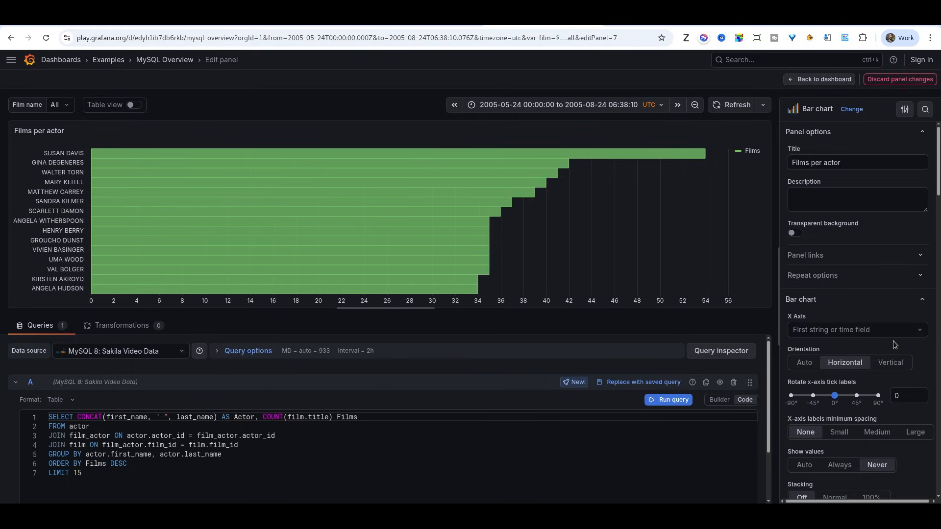
scroll(895, 344, "down", 8)
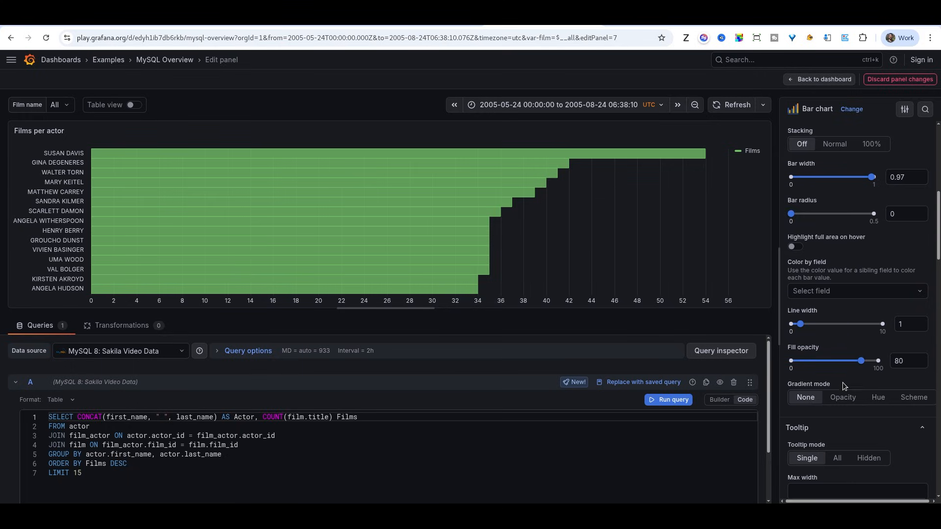
scroll(843, 387, "down", 10)
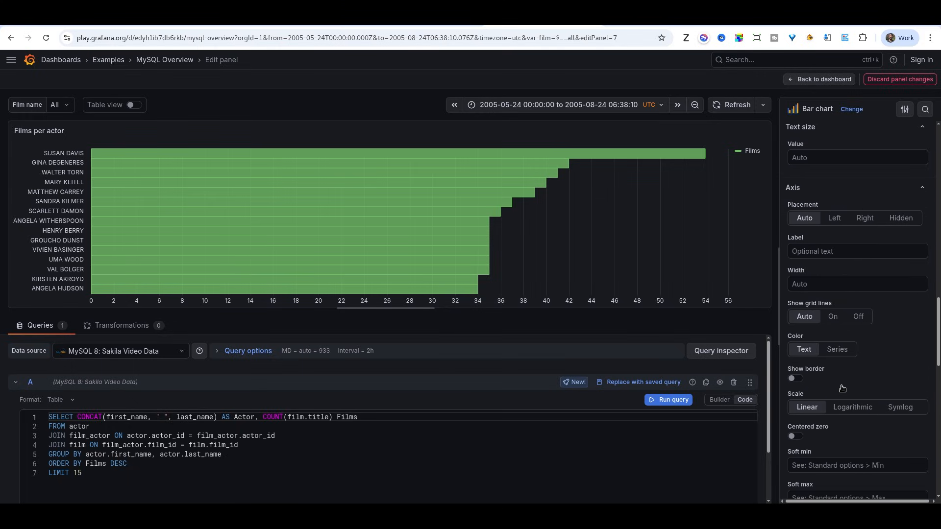
scroll(842, 351, "down", 5)
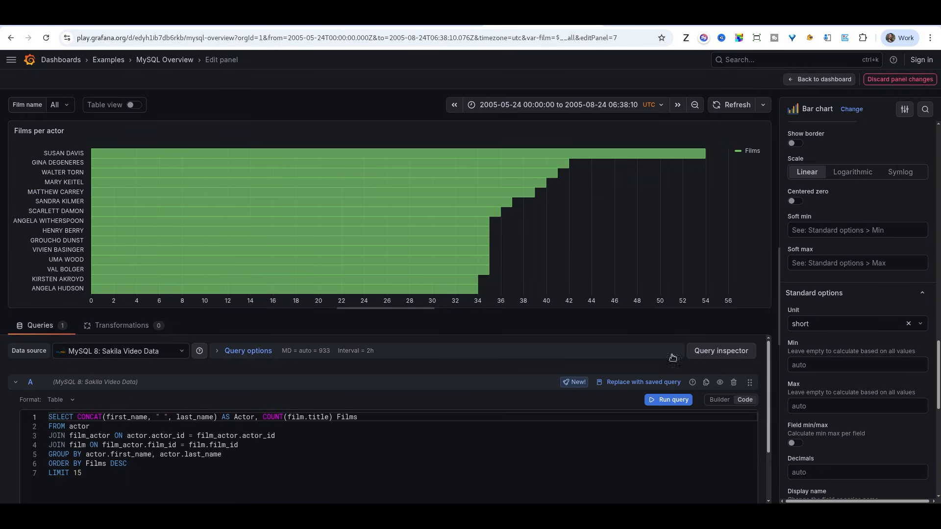